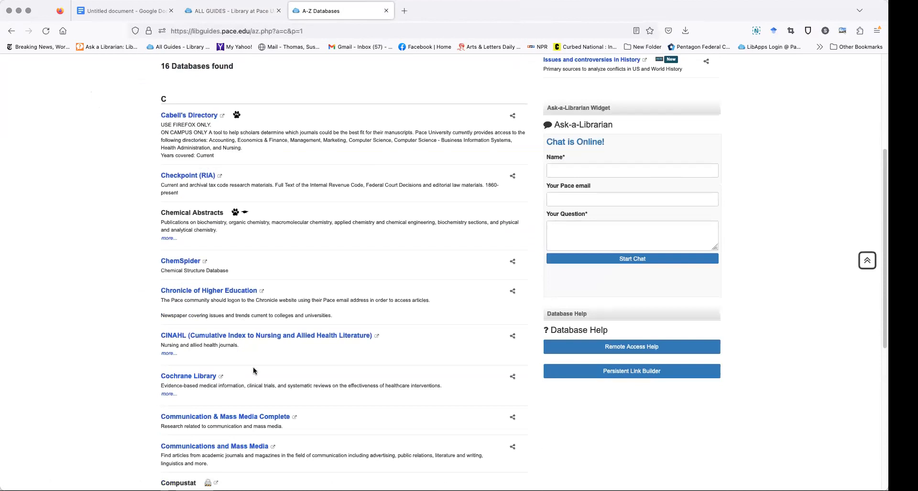
Open the CINAHL database from the A-Z list and go to its CINAHL Subject Headings, dismissing the cookie notice.
left_click(325, 335)
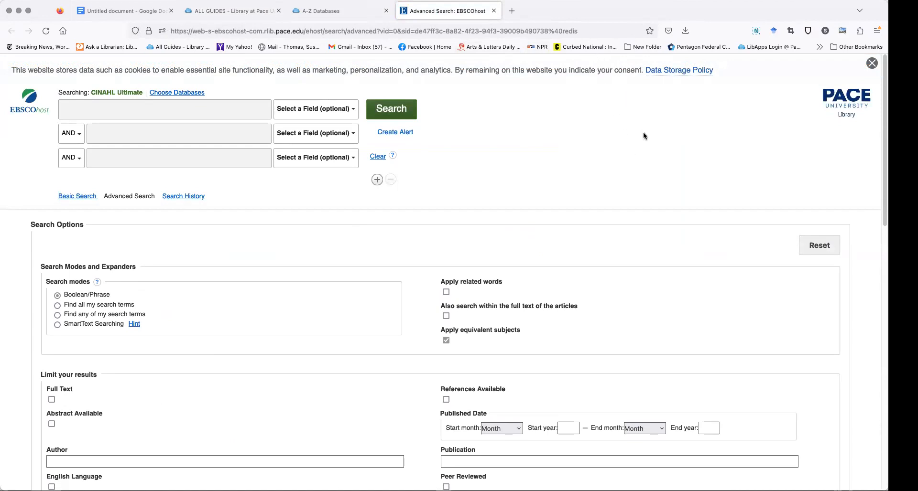
left_click(872, 63)
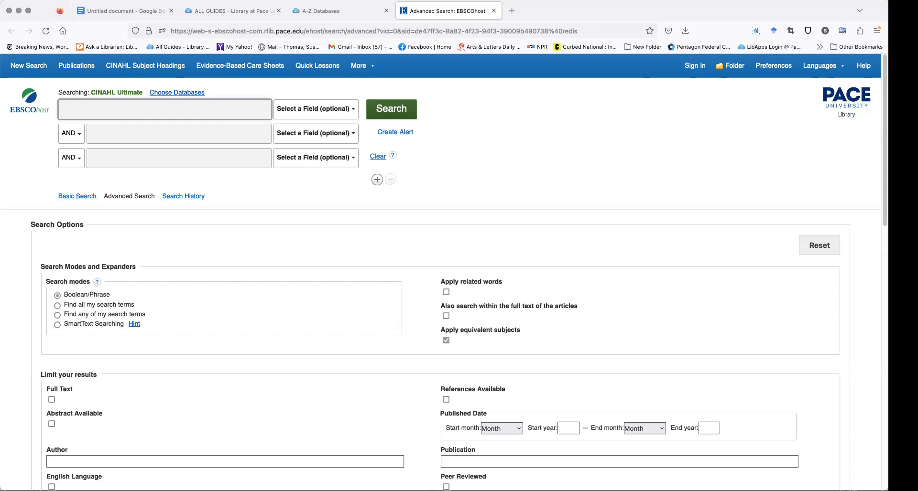
left_click(151, 70)
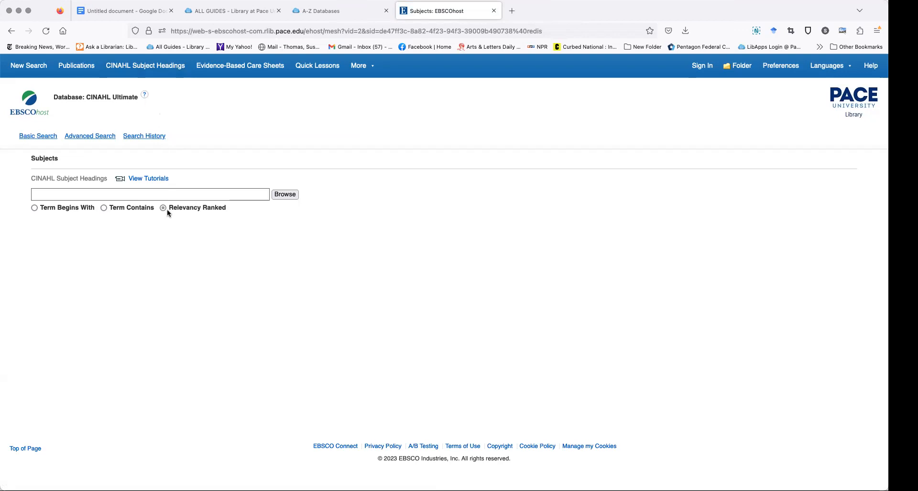
Browse the subject headings for "early diagnosis" using the Term Begins With option.
left_click(48, 193)
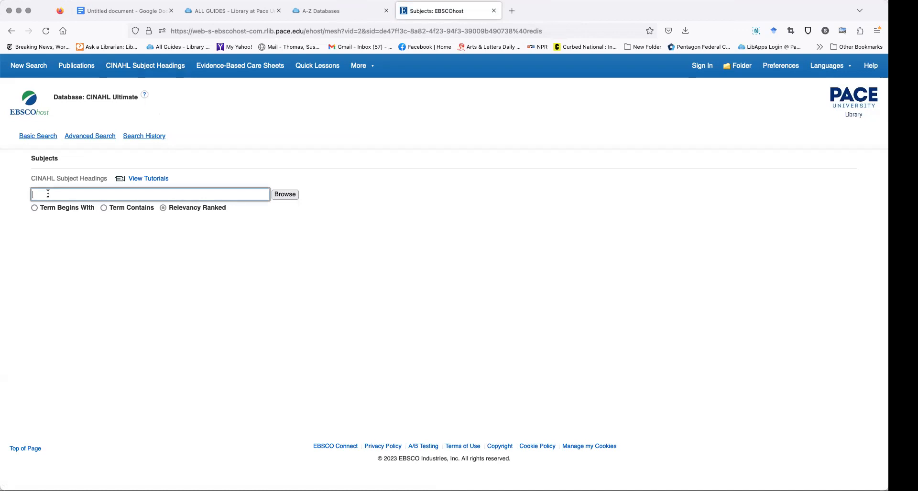
type("early diagnosis")
left_click(34, 208)
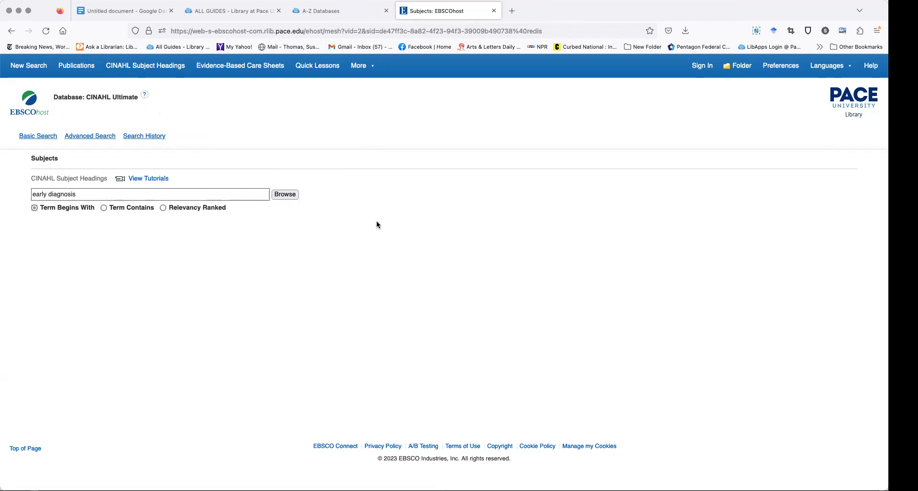
left_click(285, 195)
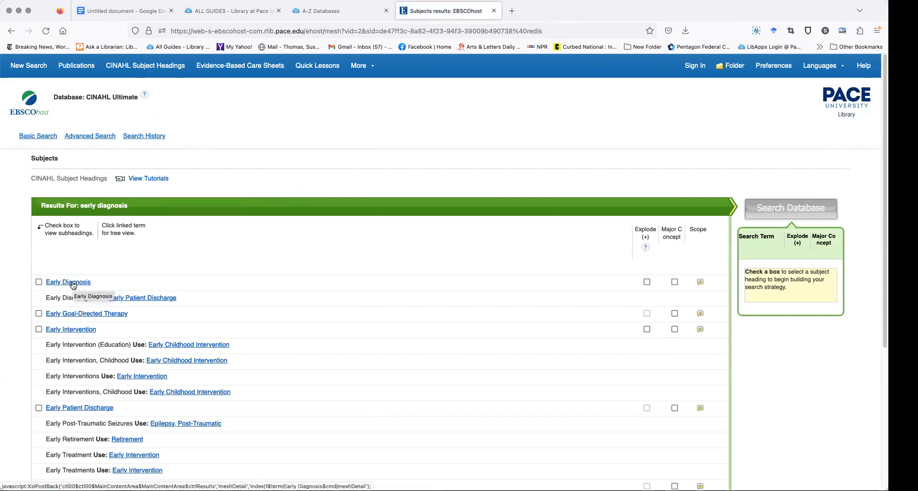
Select the Early Diagnosis heading in its tree view, search the database with it, and show the search history.
left_click(82, 284)
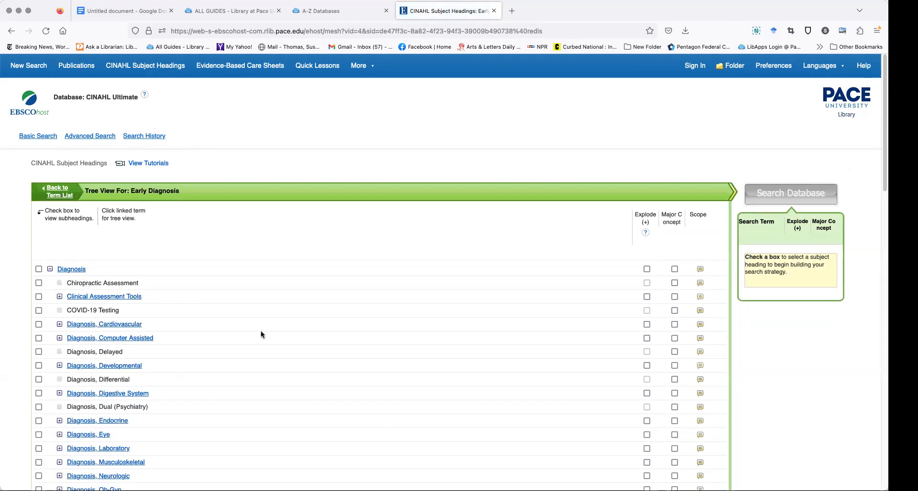
scroll(362, 352, "down", 7)
scroll(362, 355, "down", 11)
scroll(363, 355, "up", 10)
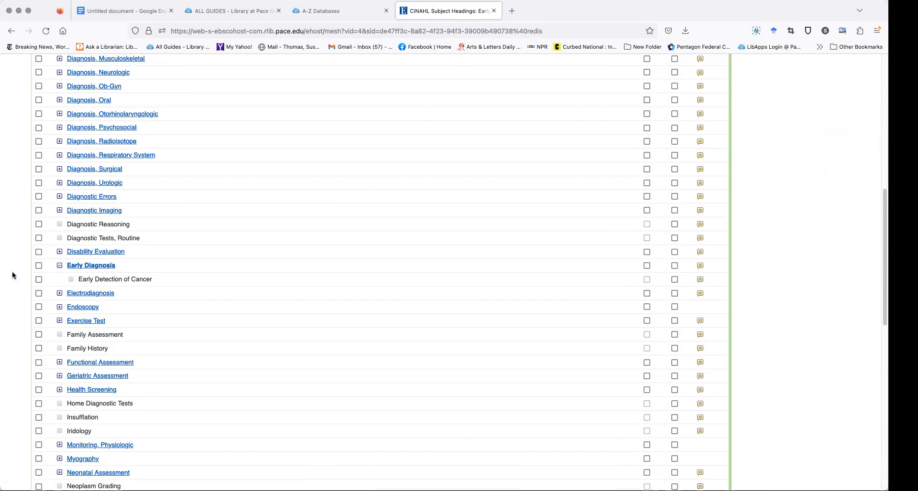
left_click(39, 266)
scroll(569, 210, "up", 10)
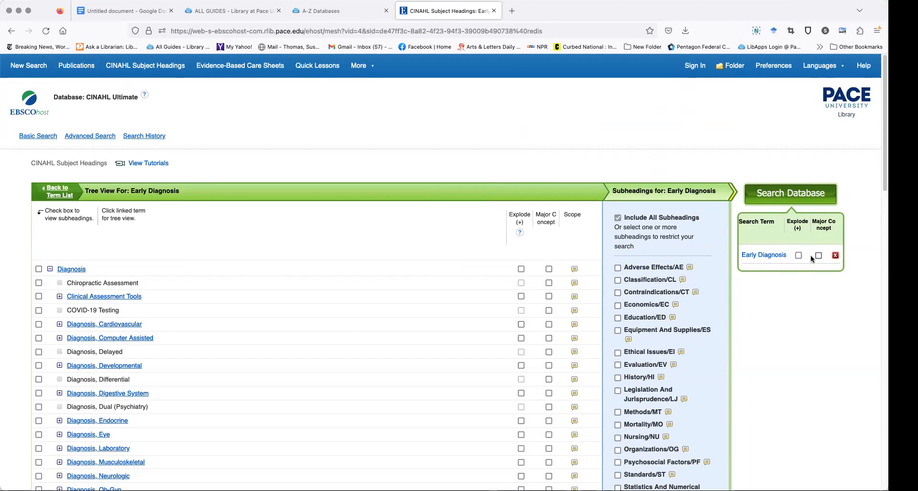
left_click(787, 194)
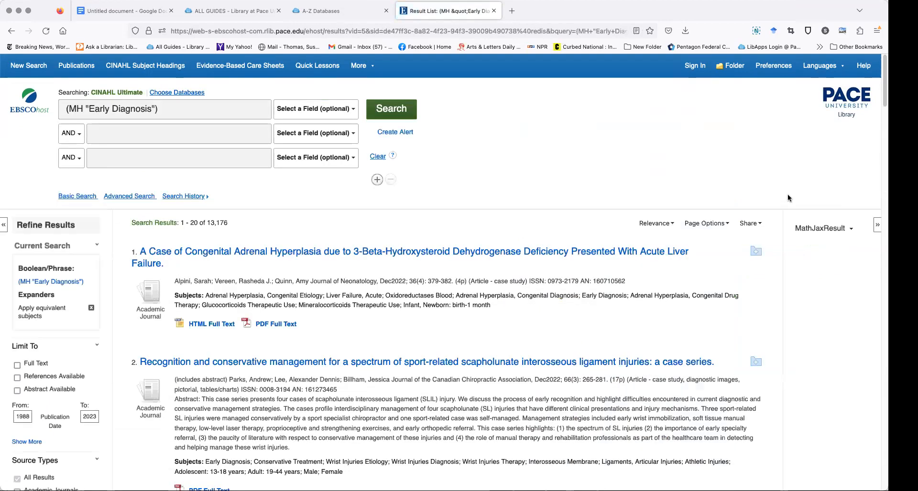
left_click(189, 198)
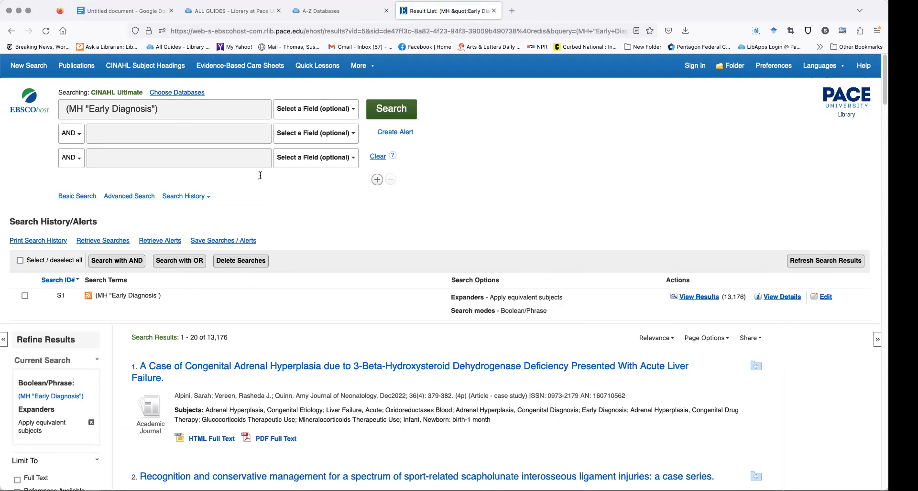
Look up "health screening" in CINAHL Subject Headings and search the database with the Health Screening heading.
left_click(150, 70)
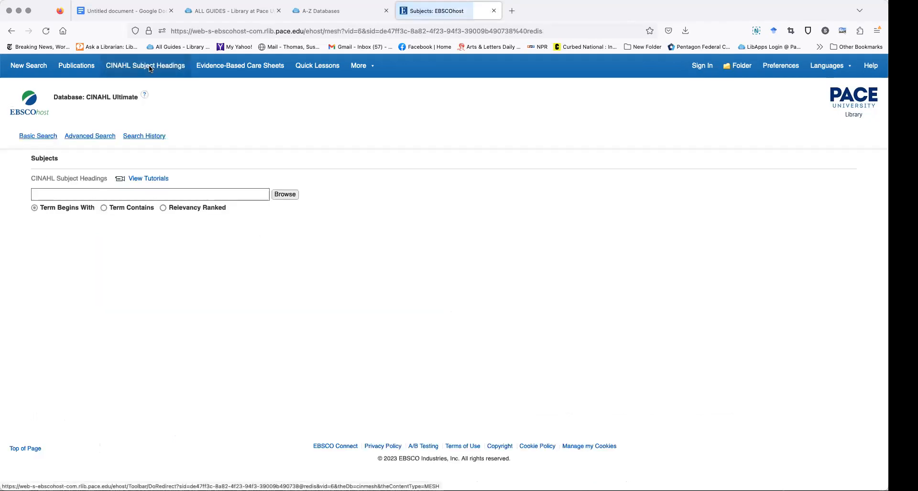
left_click(89, 193)
type("health screening")
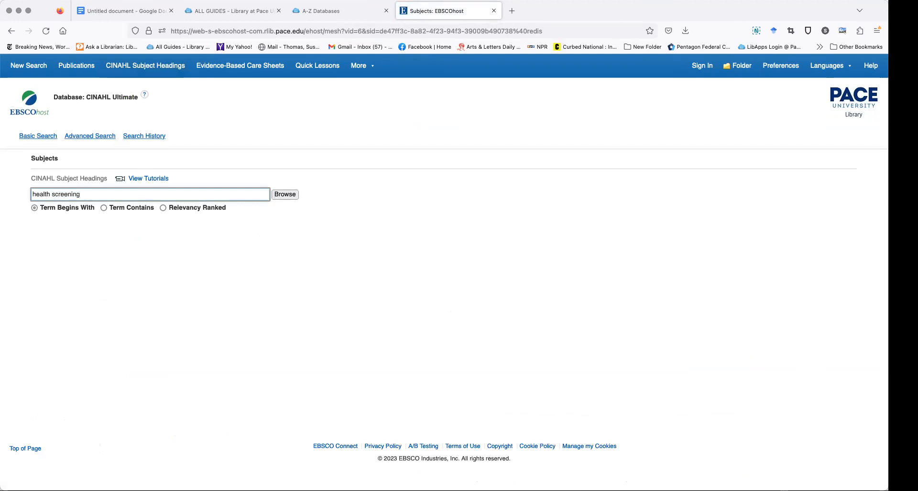
left_click(292, 195)
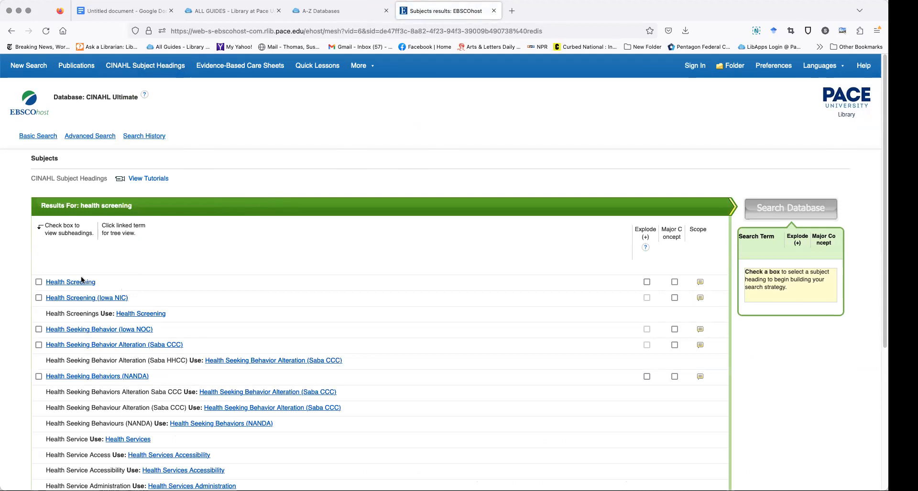
left_click(39, 282)
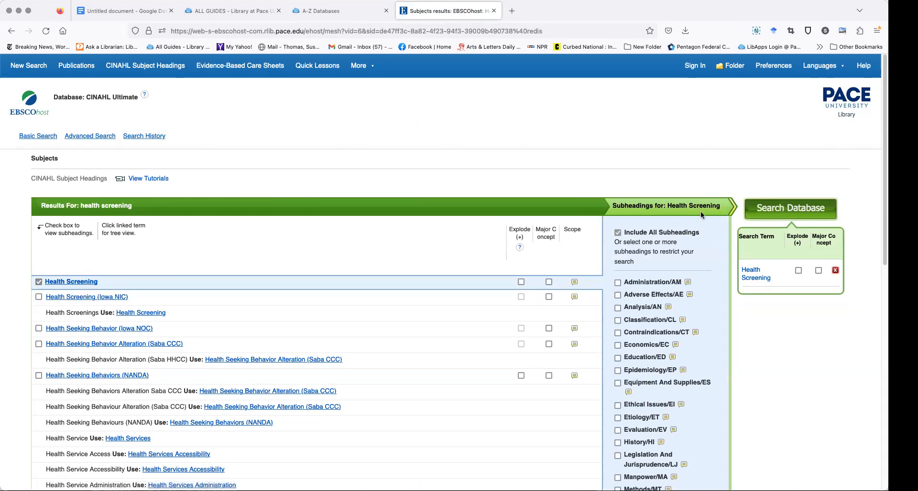
left_click(791, 210)
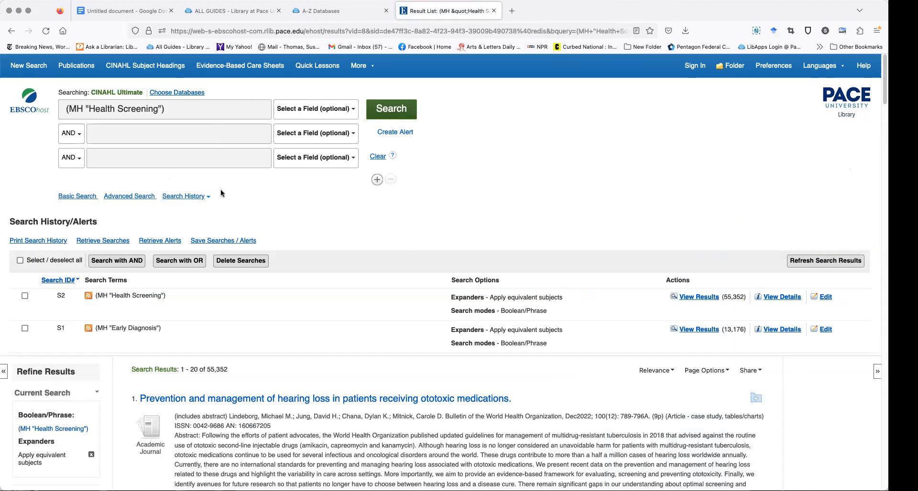
left_click(188, 197)
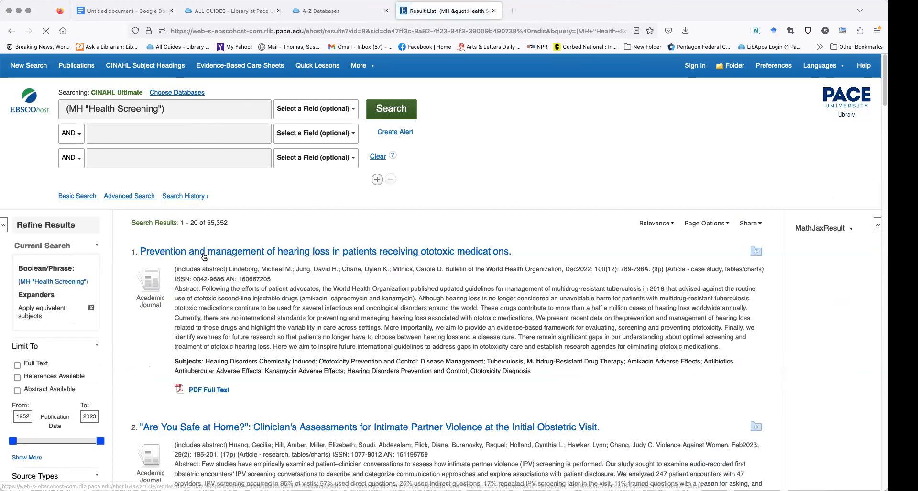
left_click(189, 197)
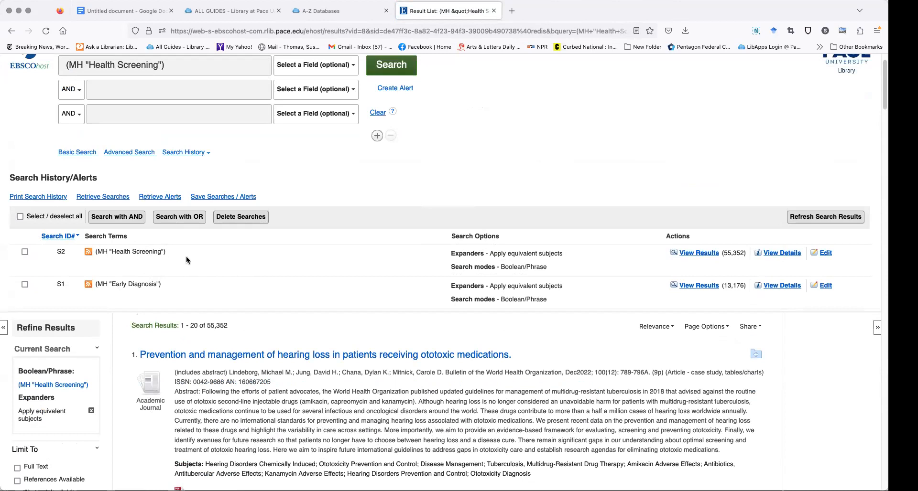
scroll(186, 257, "up", 2)
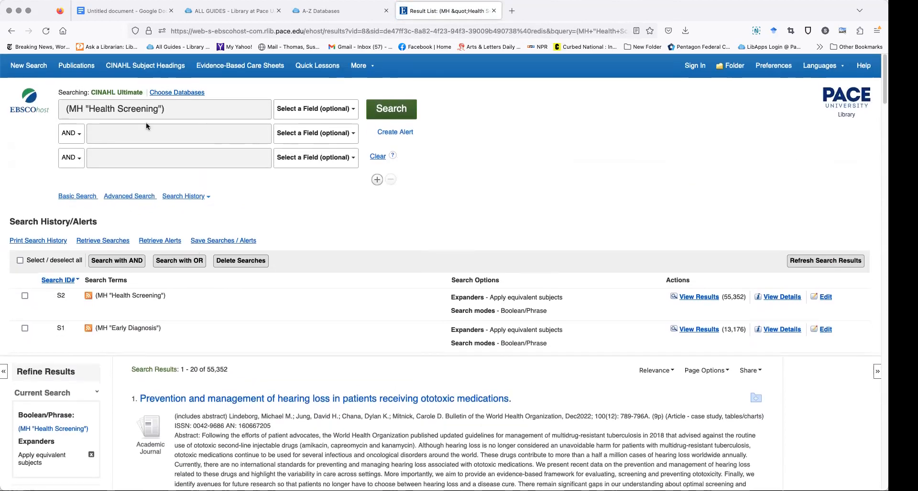
scroll(270, 136, "down", 1)
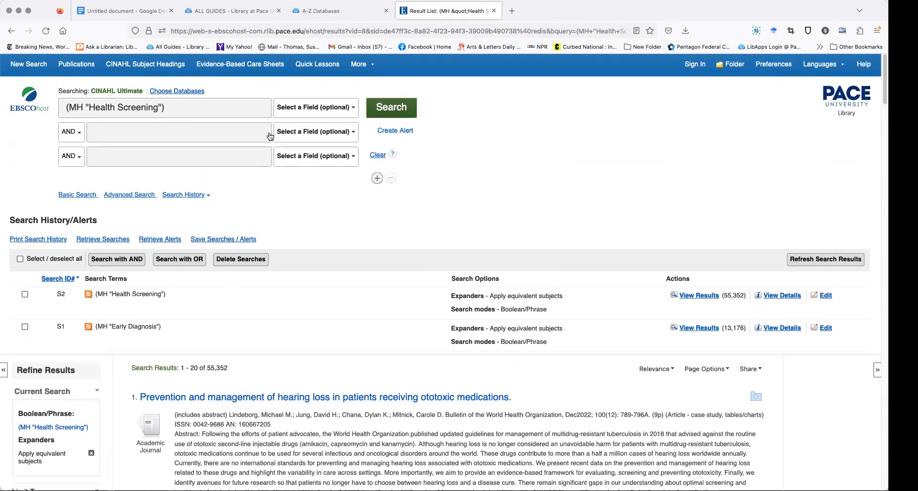
Clear the search fields and run a keyword search for screening OR "early detection" OR "early identification" OR "early diagnosis".
left_click(377, 155)
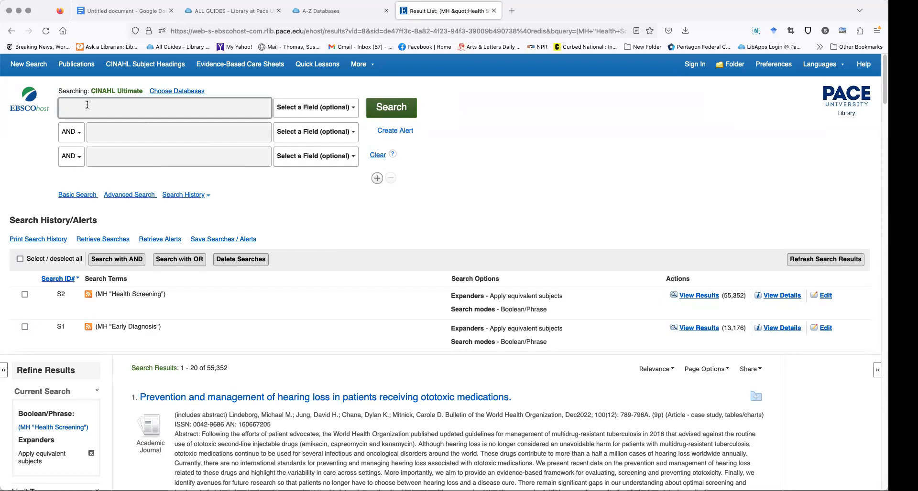
type("scre")
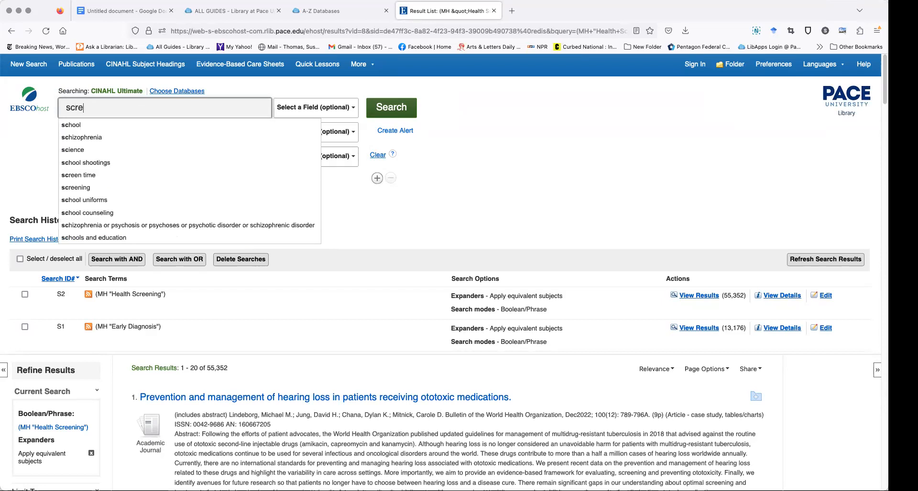
type("ening OR ")
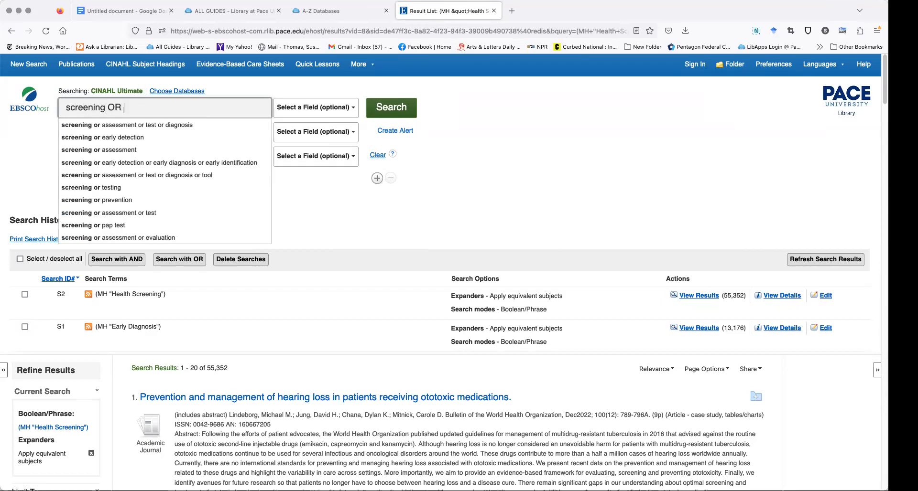
type("\"early detection\" OR")
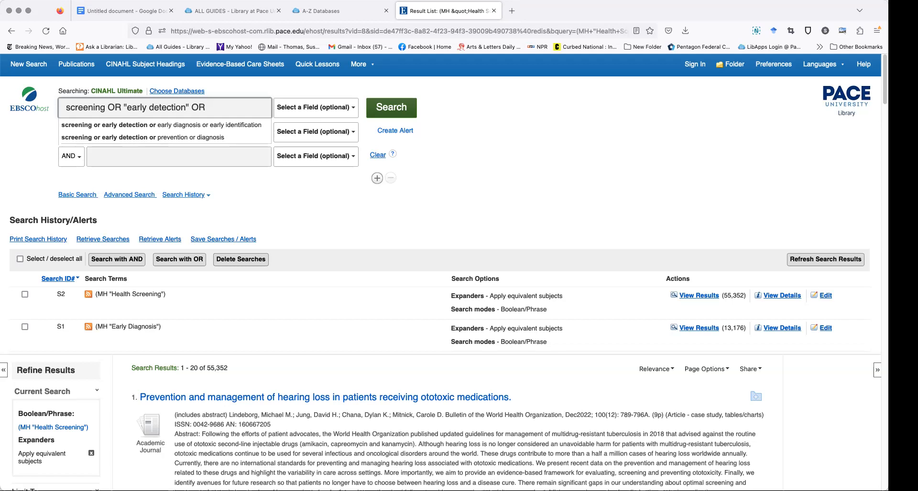
type("\"early identificati")
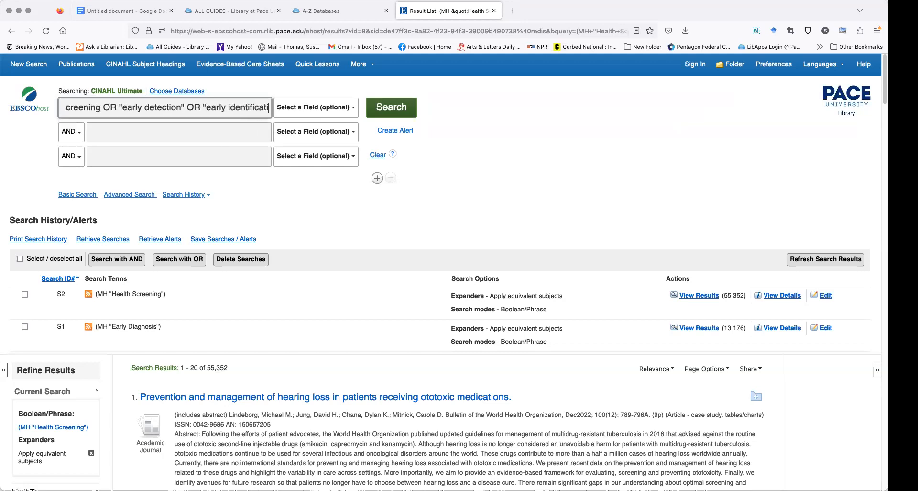
type("on\" OR")
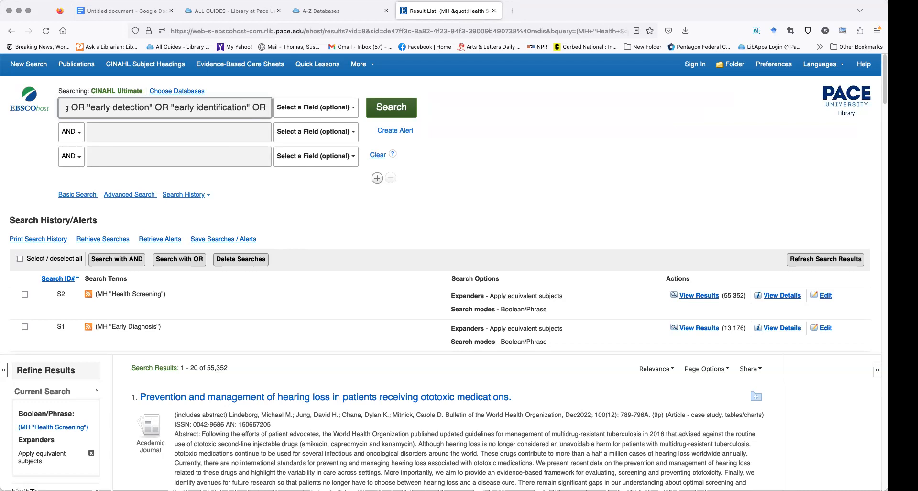
type("\"")
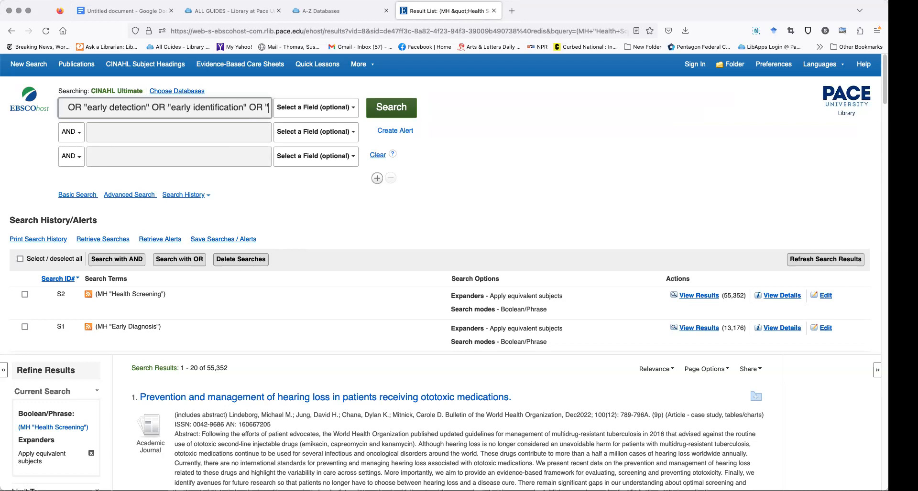
type("early diagnosis\"")
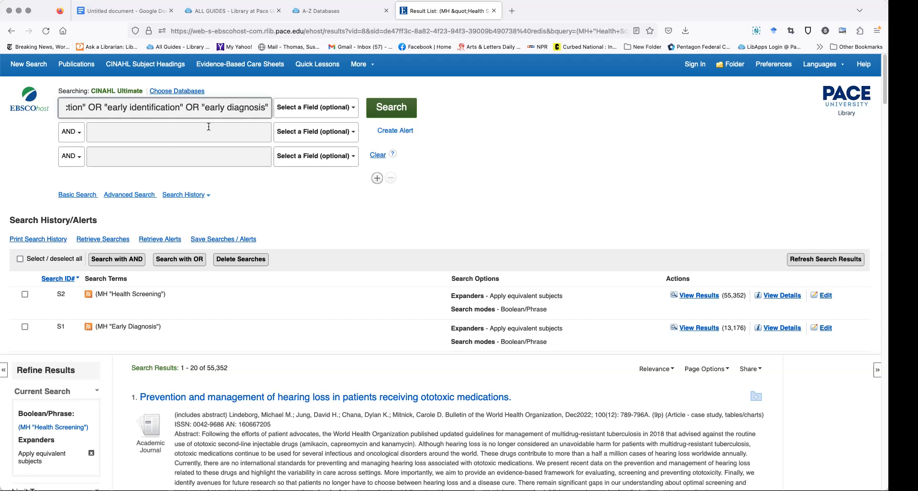
left_click(390, 108)
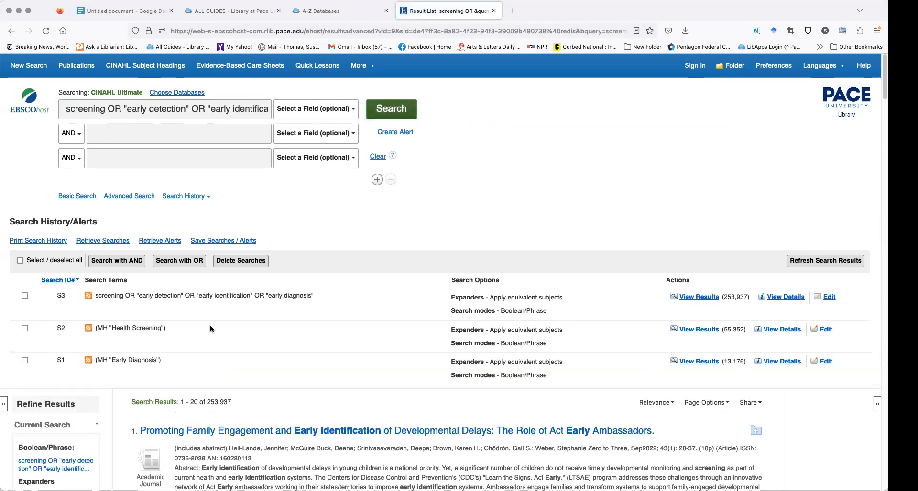
Clear the search fields and combine searches S1, S2 and S3 from the search history with OR.
scroll(211, 327, "down", 1)
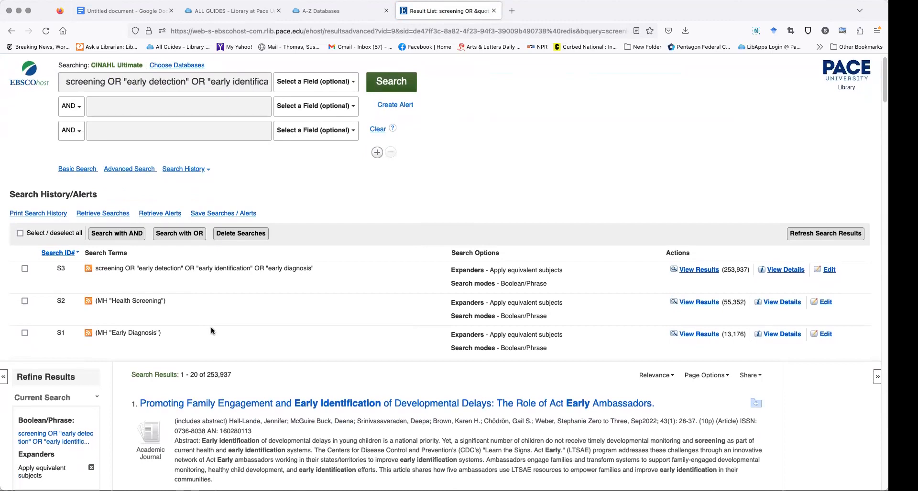
scroll(138, 340, "down", 1)
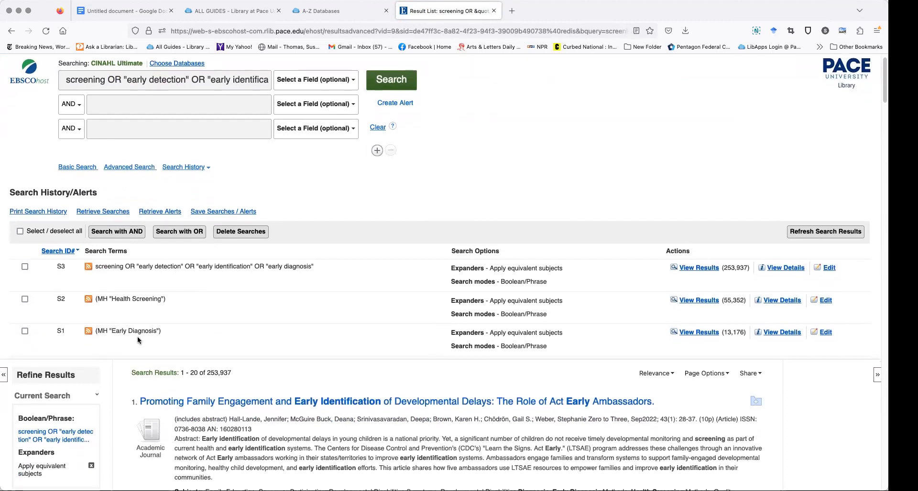
scroll(138, 340, "down", 1)
left_click(24, 325)
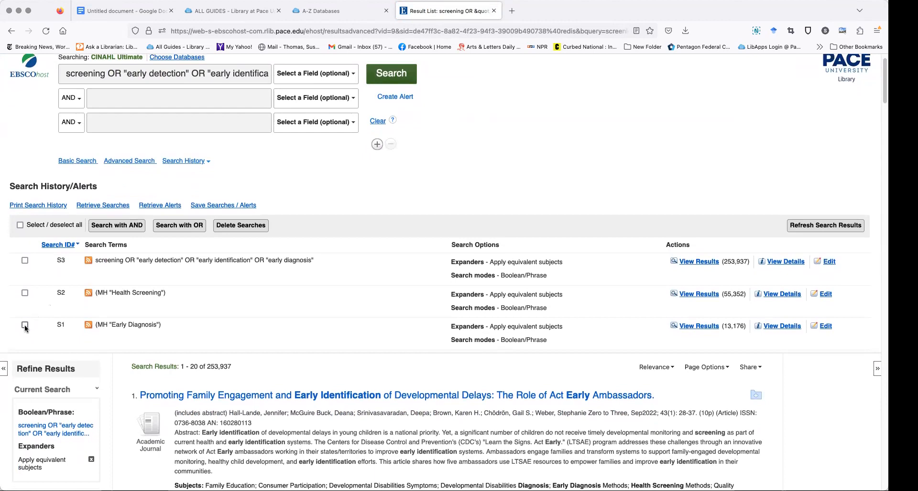
left_click(24, 293)
left_click(25, 261)
scroll(158, 301, "up", 1)
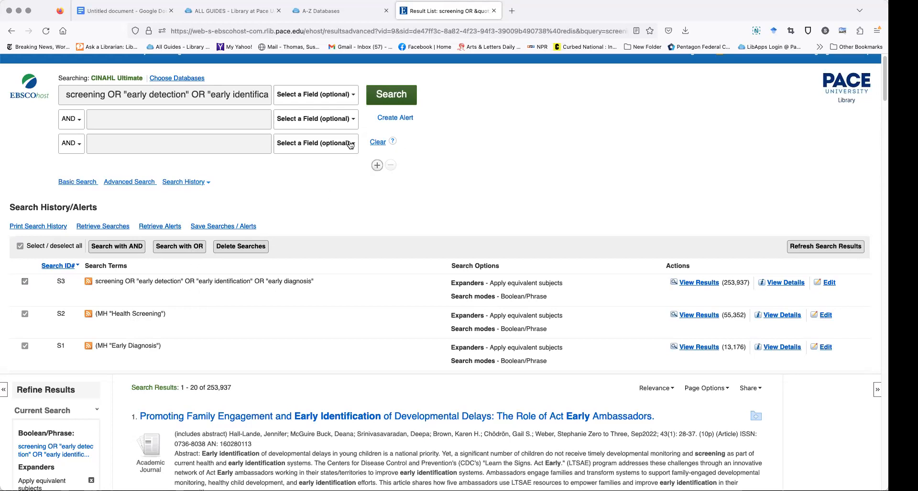
left_click(377, 143)
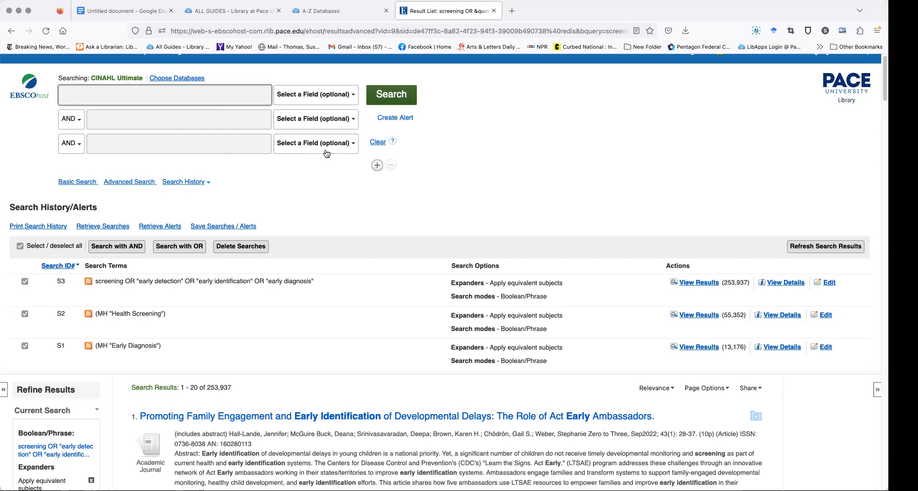
left_click(182, 247)
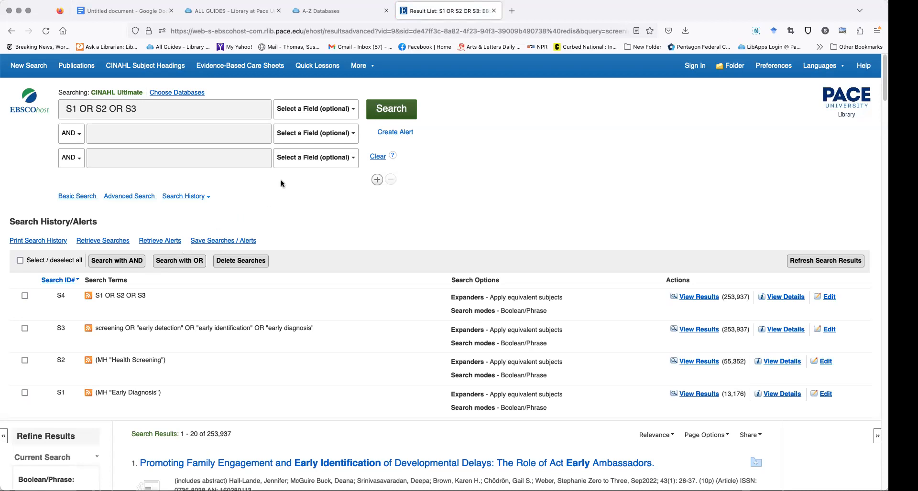
Clear the search fields, look up "body mass index" in CINAHL Subject Headings, and search the database with the Body Mass Index heading.
left_click(377, 158)
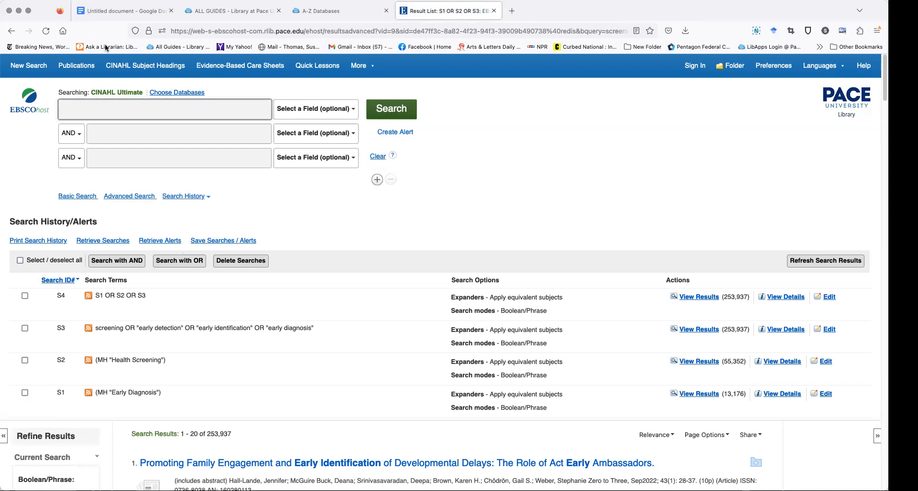
left_click(138, 67)
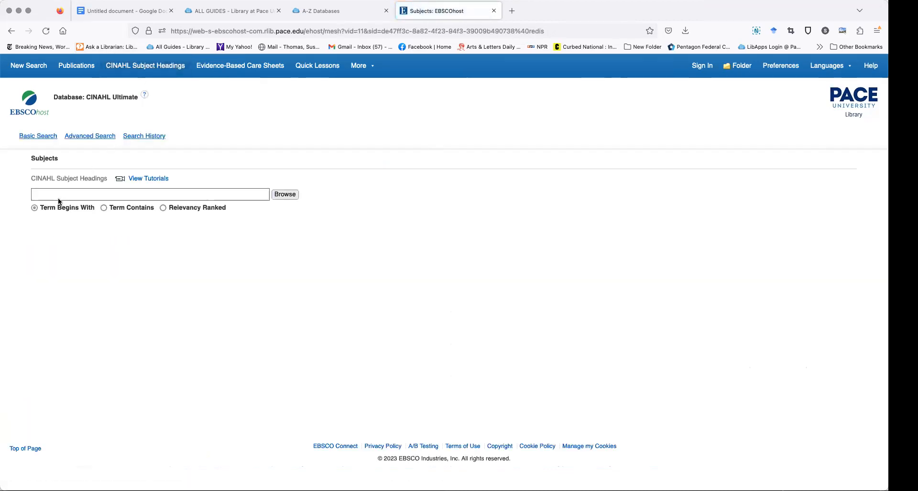
left_click(46, 195)
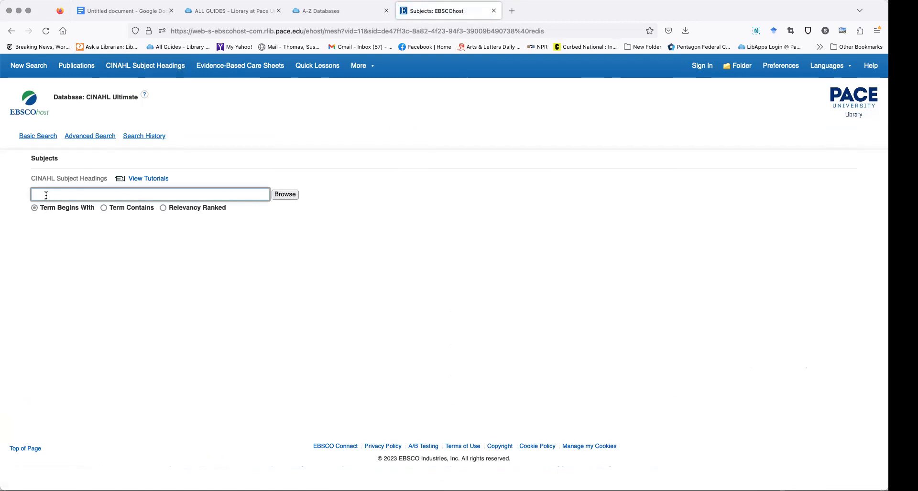
type("boy")
left_click(285, 194)
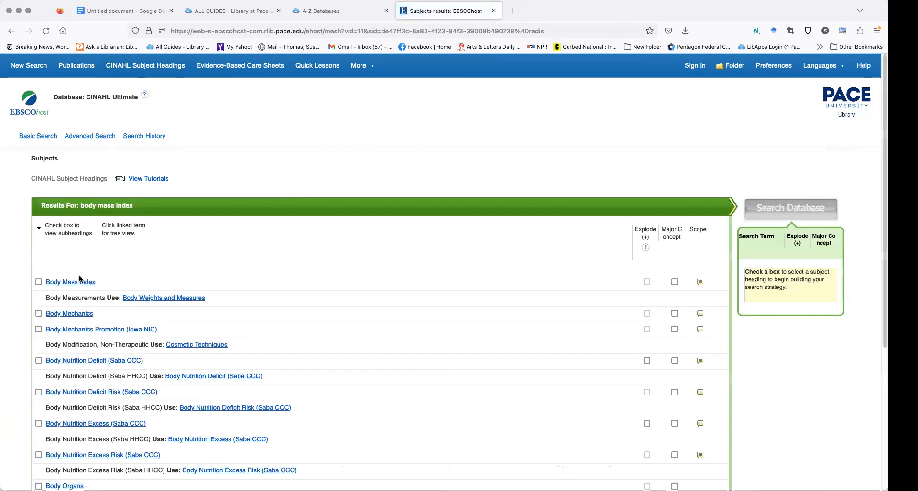
left_click(38, 282)
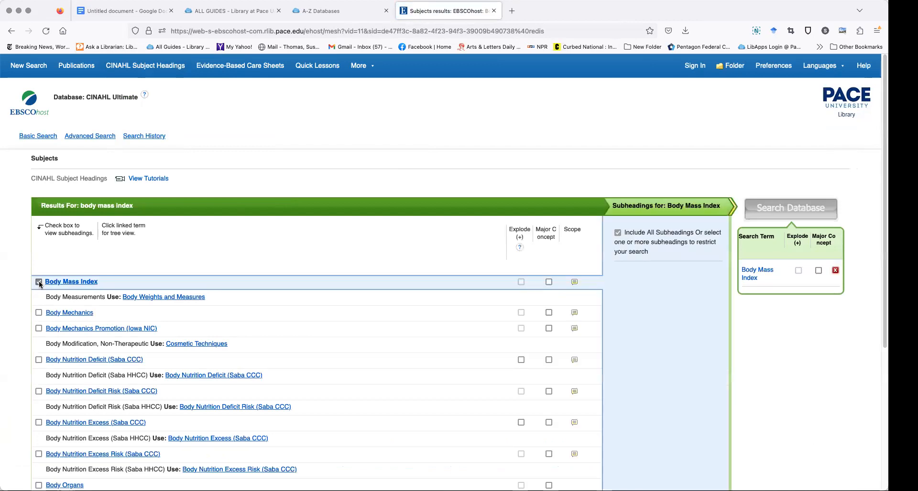
left_click(787, 209)
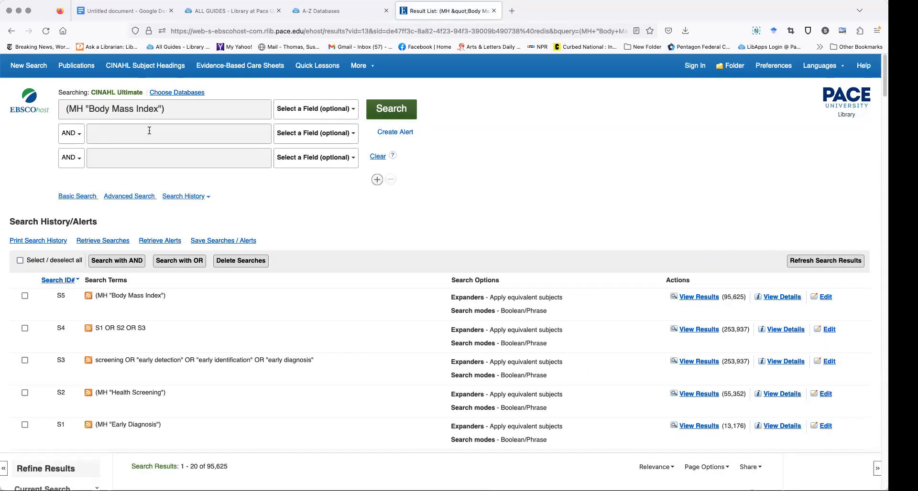
Clear the search fields and run a keyword search for "body mass index" OR BMI.
left_click(378, 157)
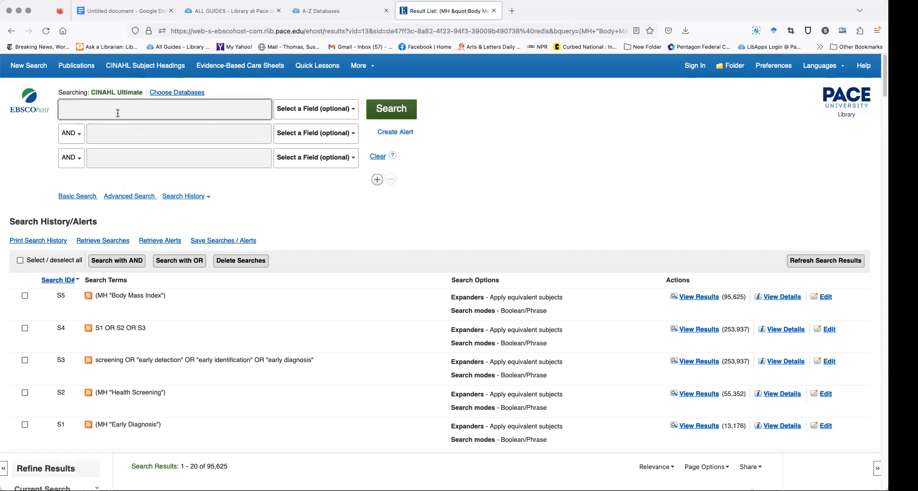
type("\"body mass index\" OR")
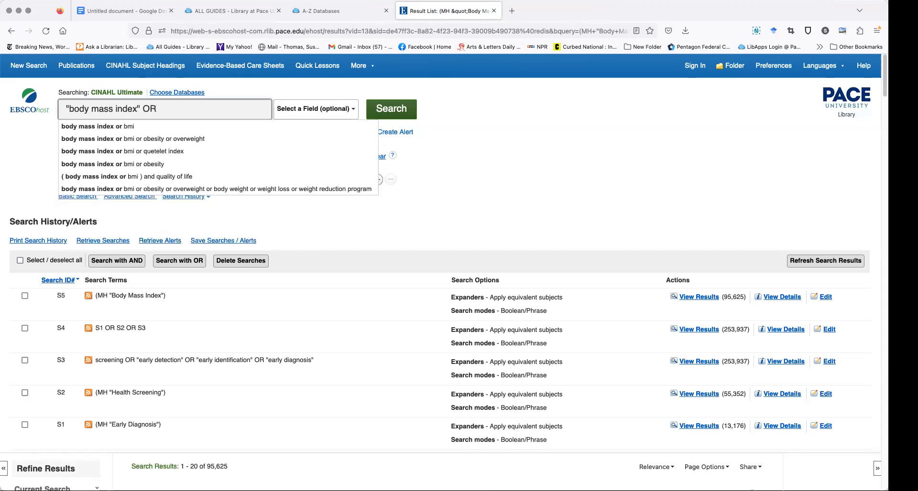
type(" BMI")
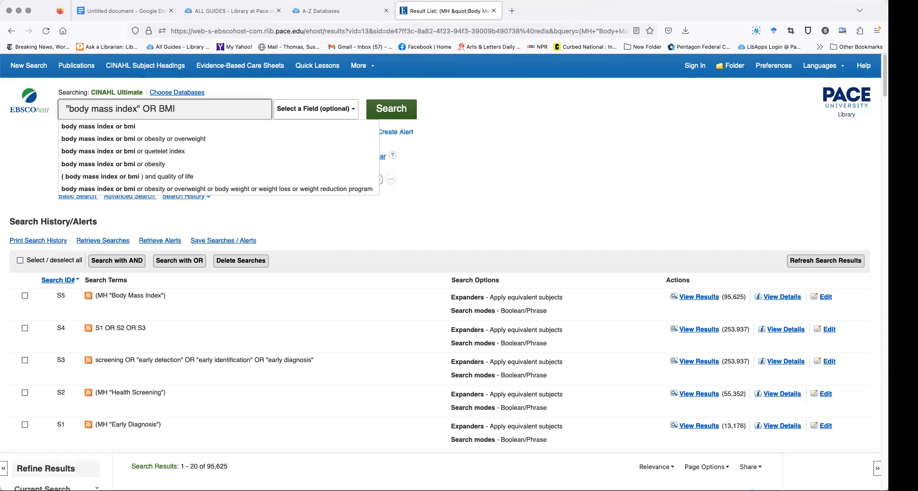
left_click(538, 160)
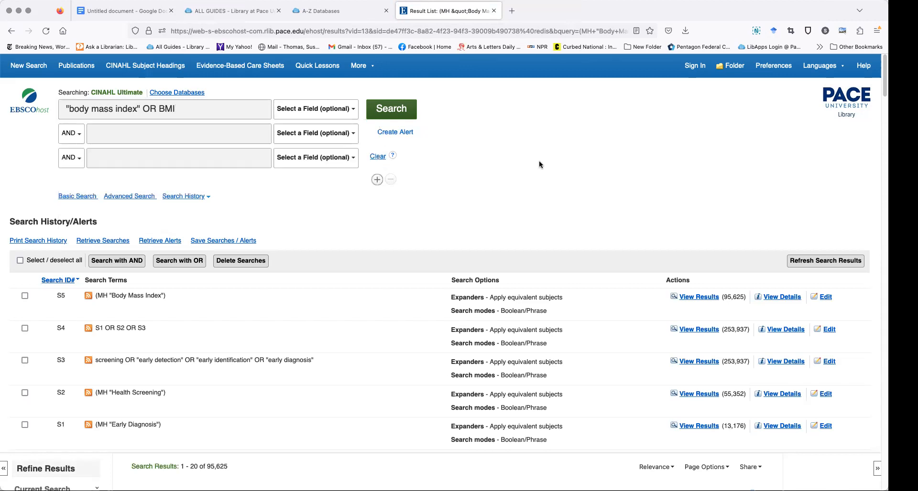
left_click(384, 113)
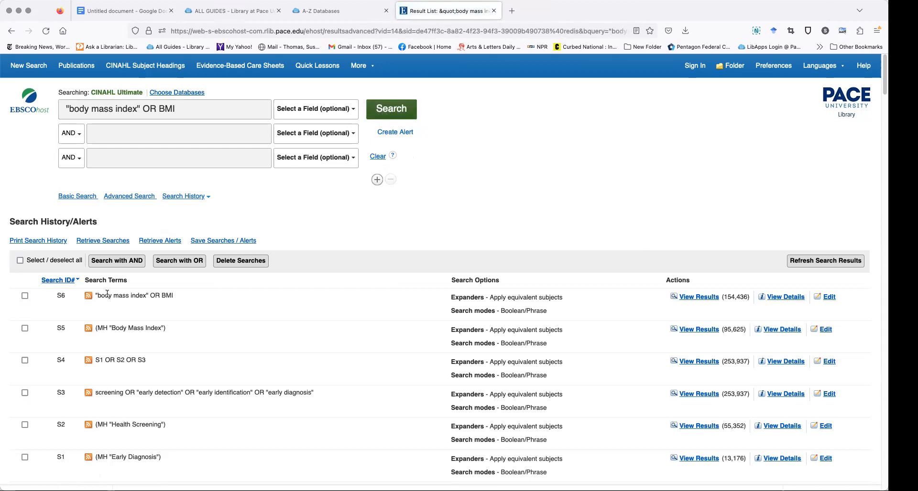
Clear the search fields and combine searches S5 and S6 from the search history with OR.
left_click(378, 158)
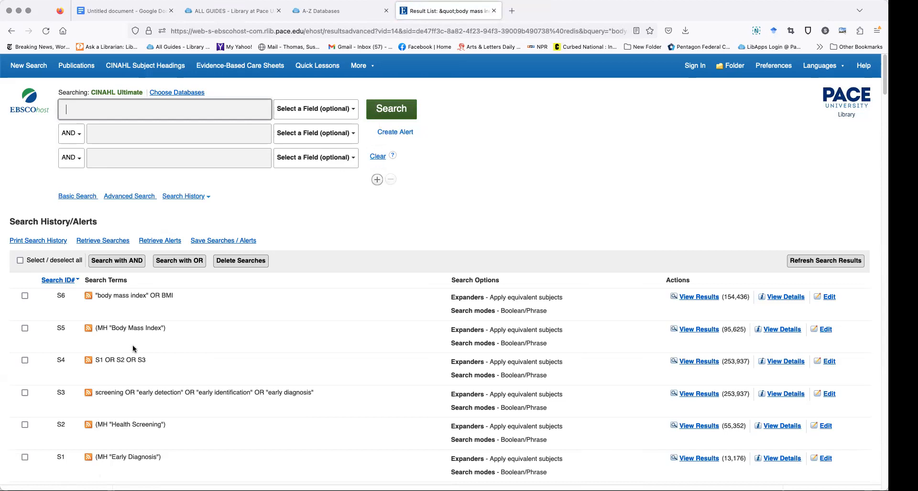
left_click(25, 329)
left_click(25, 296)
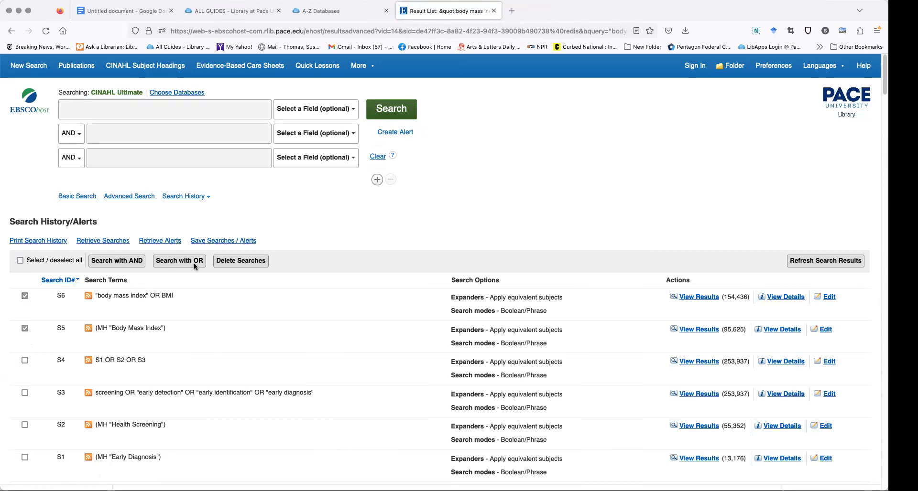
left_click(185, 263)
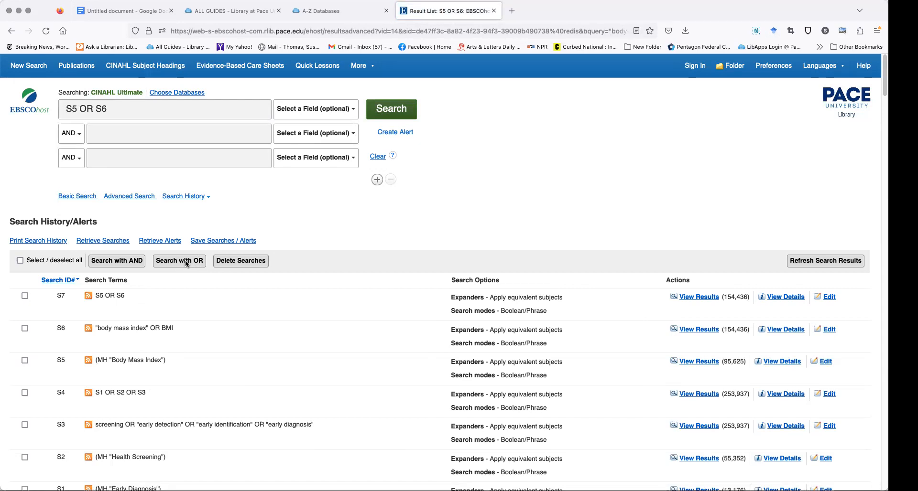
Clear the search fields, look up "obesity" in CINAHL Subject Headings, and search the database with the Obesity heading.
left_click(377, 156)
left_click(141, 69)
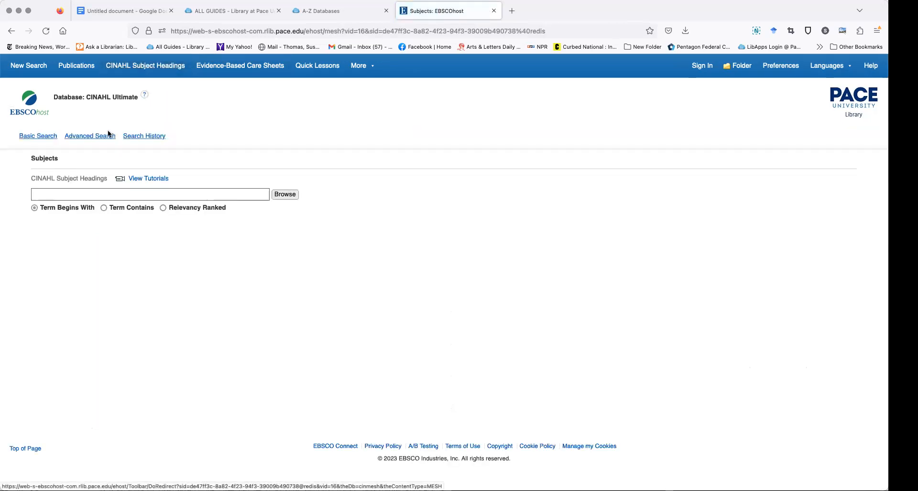
left_click(49, 194)
type("obesity")
left_click(285, 194)
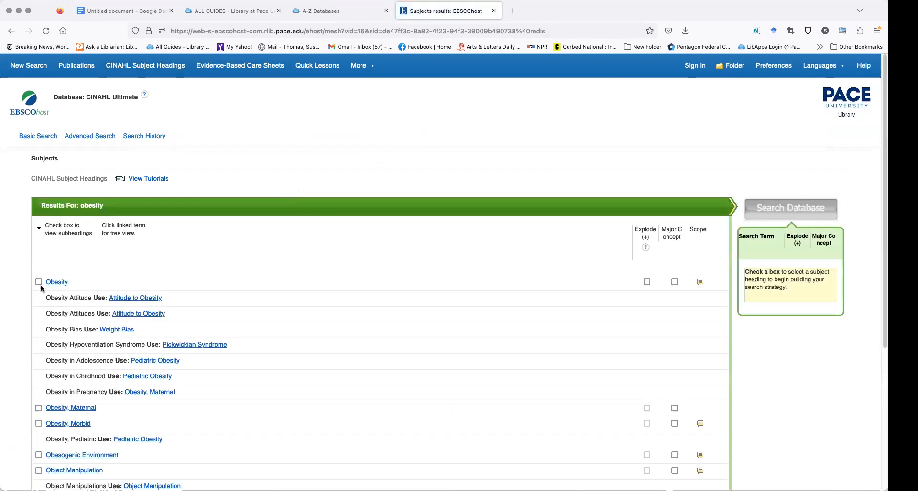
left_click(38, 282)
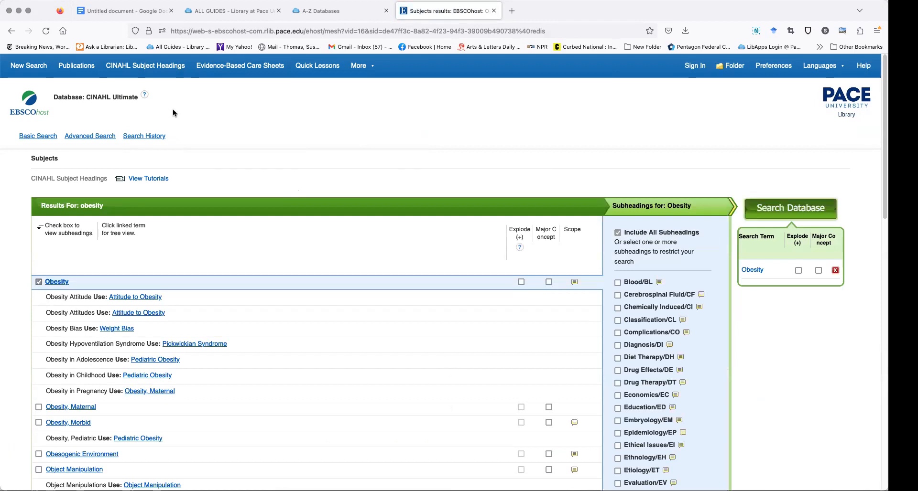
left_click(782, 212)
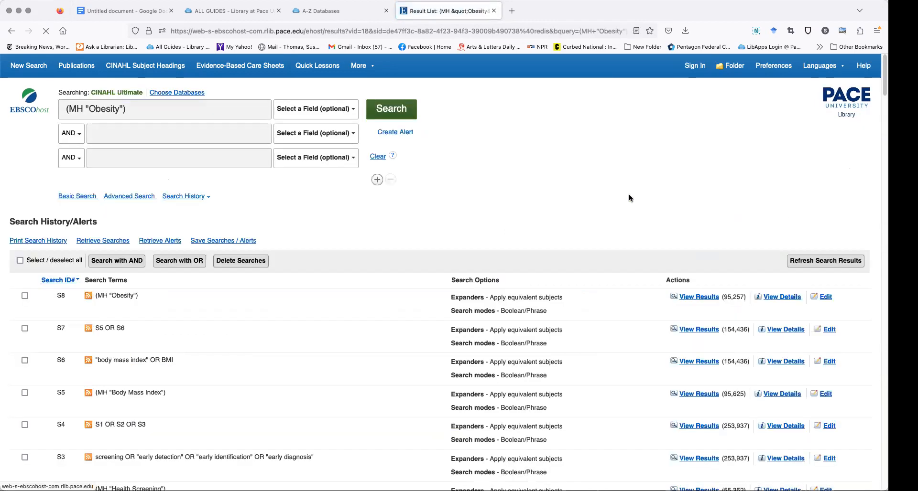
Clear the search fields and run a keyword search for obesity.
left_click(378, 157)
left_click(157, 112)
type("obesity")
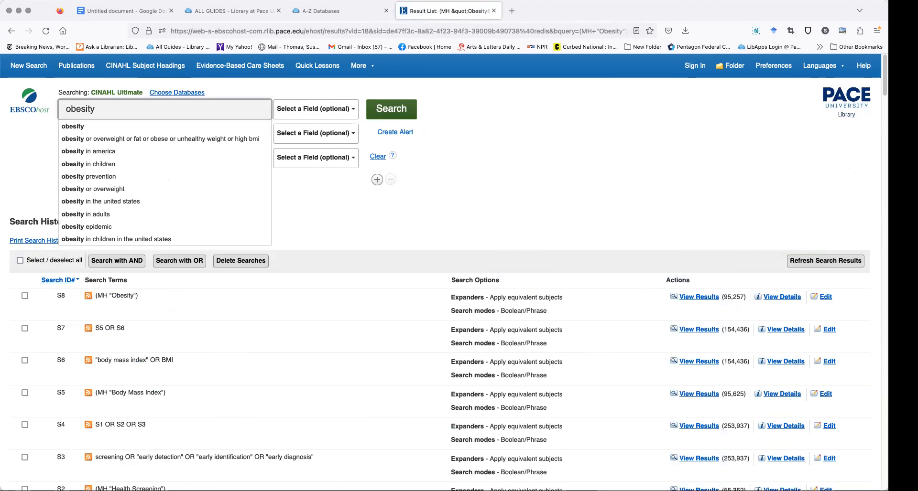
scroll(158, 138, "down", 1)
left_click(156, 125)
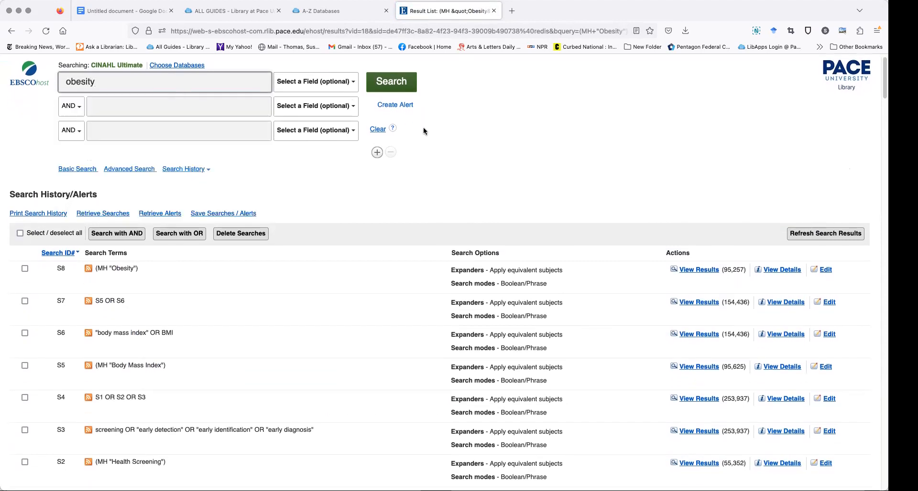
scroll(146, 134, "up", 1)
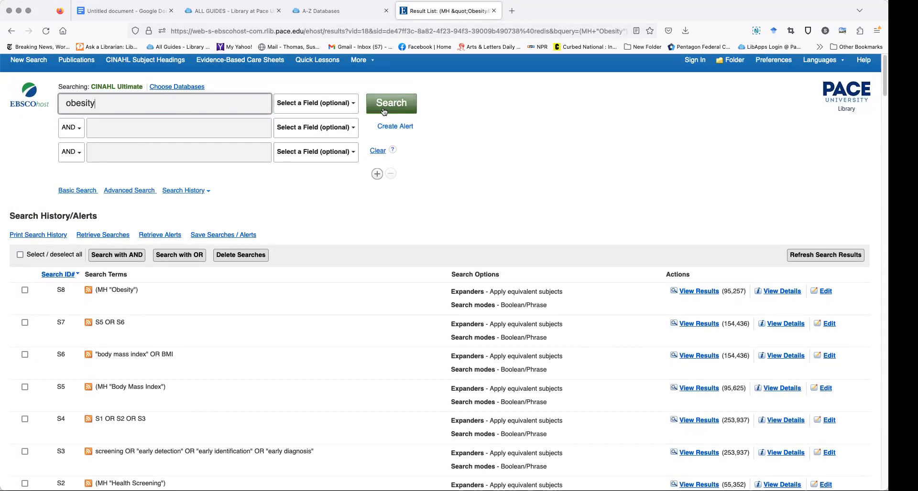
left_click(387, 107)
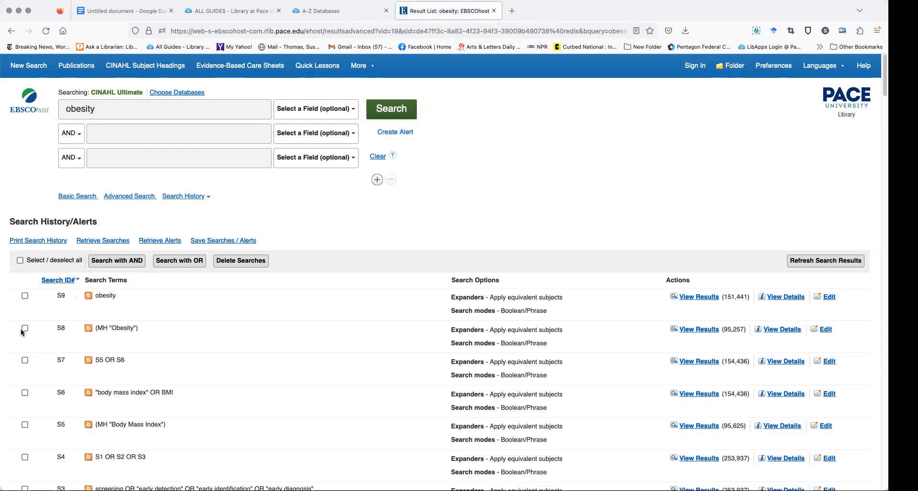
Clear the search fields and combine searches S8 and S9 from the search history with OR.
left_click(377, 158)
left_click(25, 329)
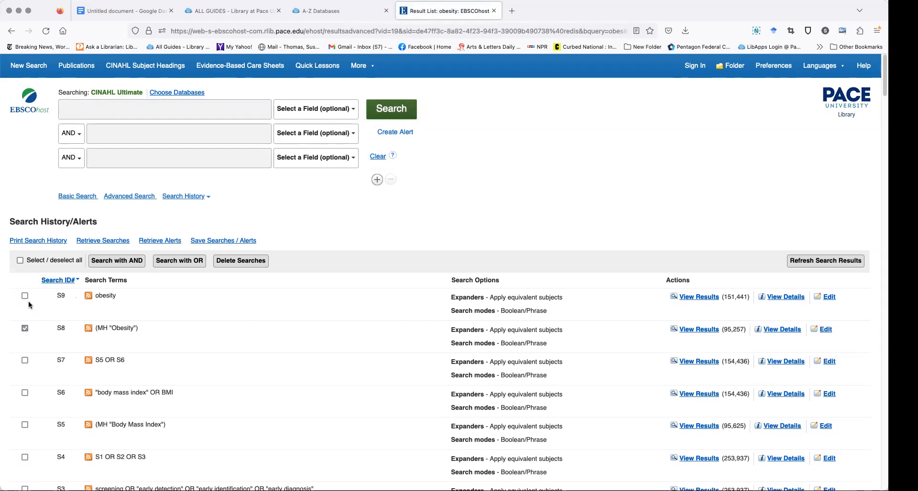
left_click(25, 297)
left_click(179, 260)
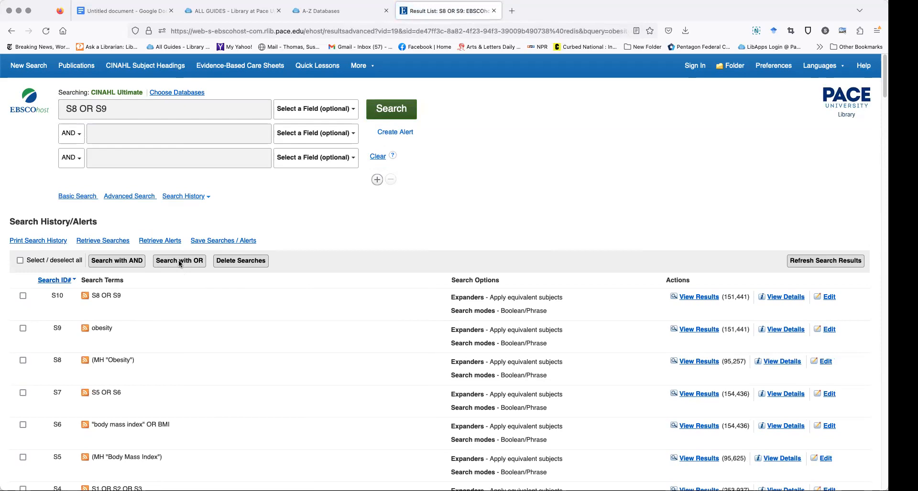
Clear the search fields, look up "united states" in CINAHL Subject Headings, and open the United States heading's tree view.
left_click(377, 156)
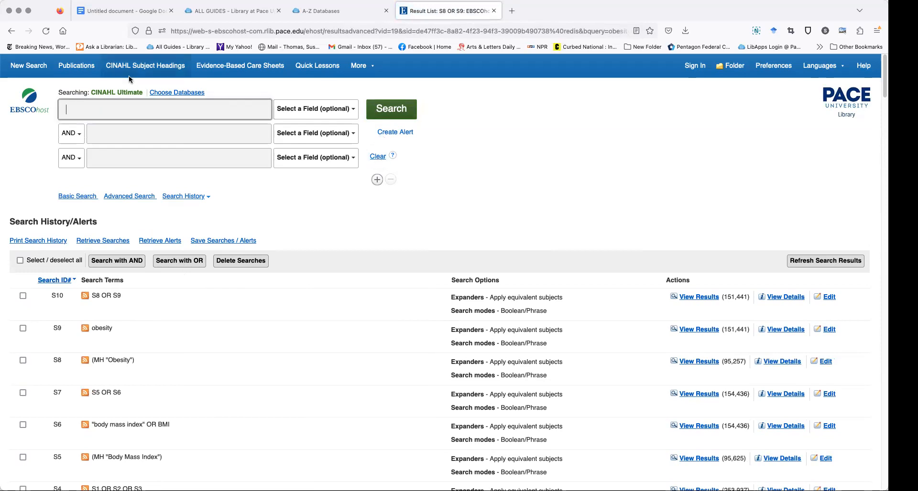
left_click(142, 67)
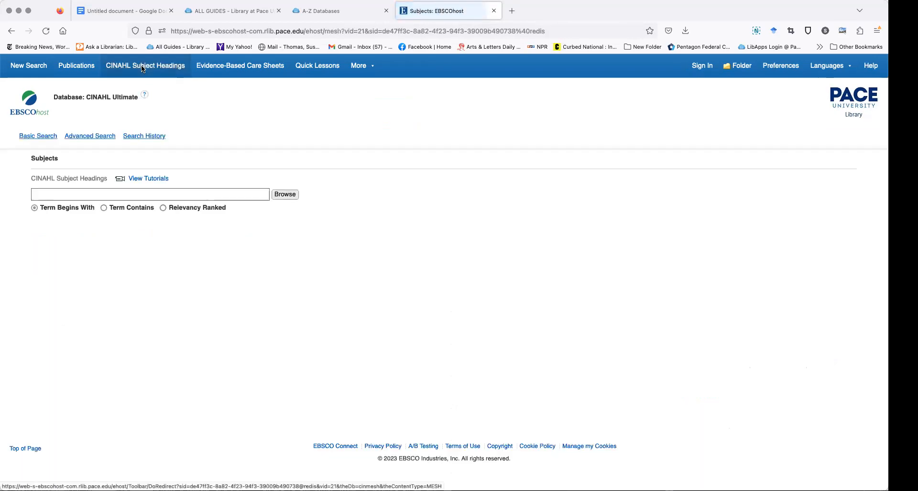
left_click(76, 192)
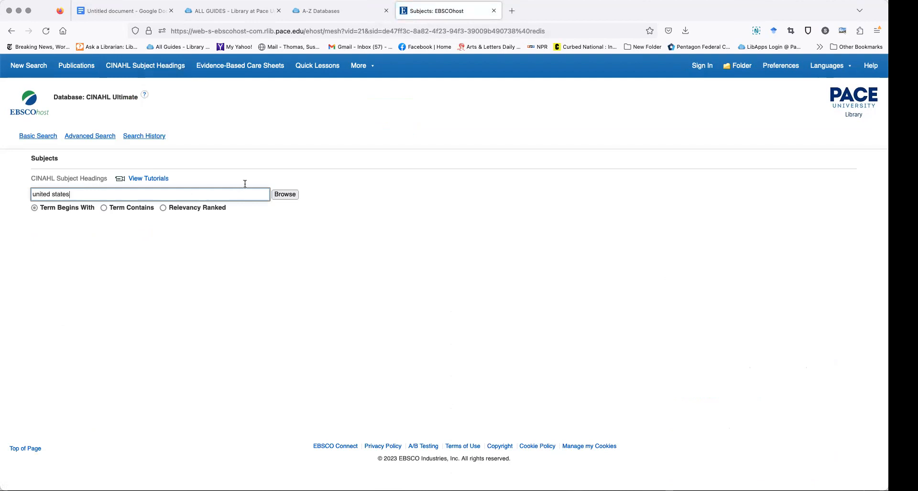
left_click(284, 195)
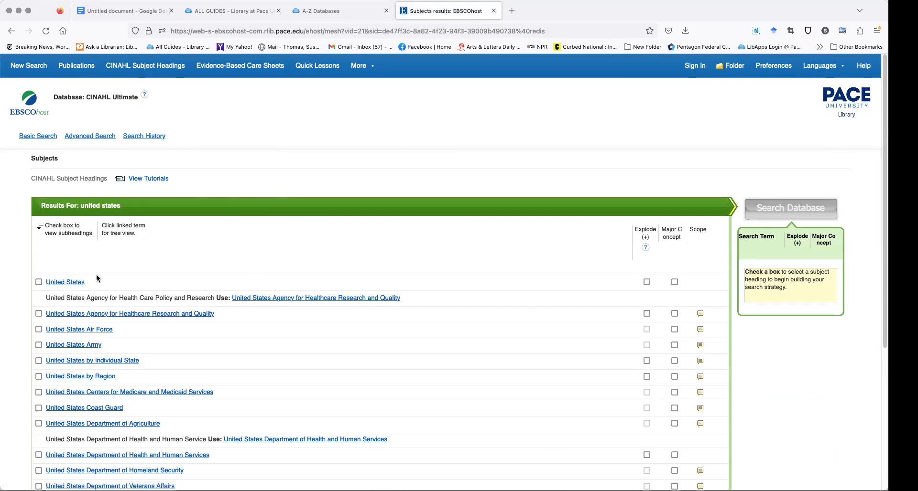
left_click(73, 284)
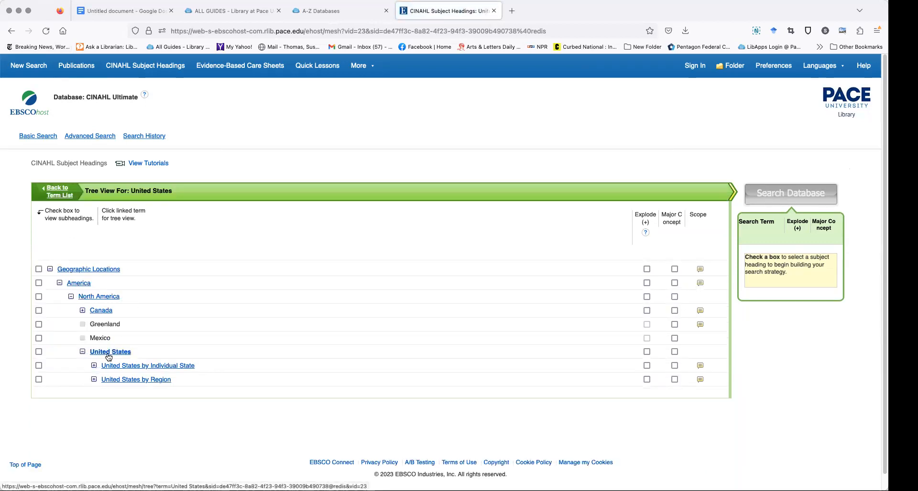
Examine the narrower headings under United States, including the list of states under United States by Individual State.
scroll(100, 356, "down", 1)
scroll(141, 353, "down", 1)
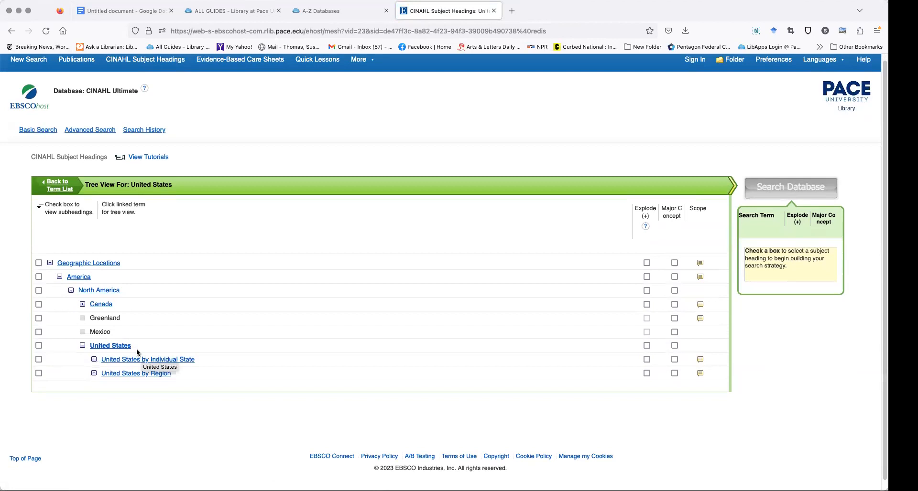
scroll(106, 349, "down", 1)
scroll(118, 370, "down", 1)
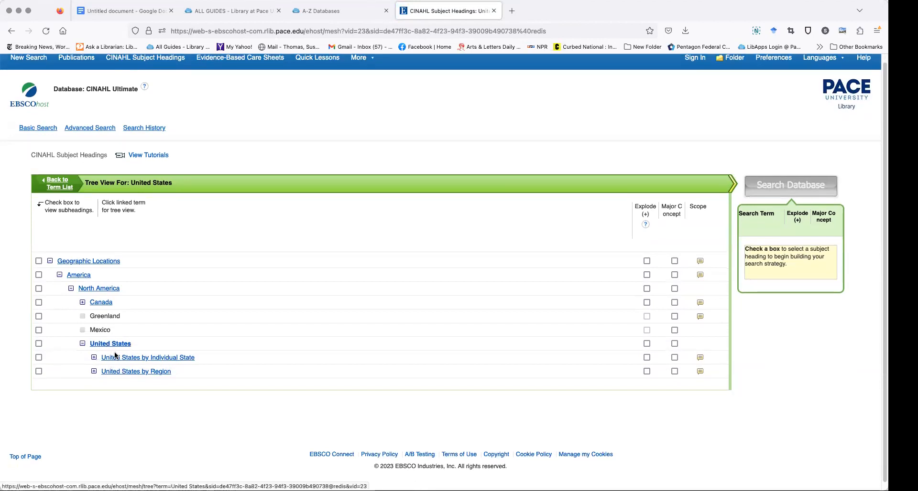
left_click(144, 358)
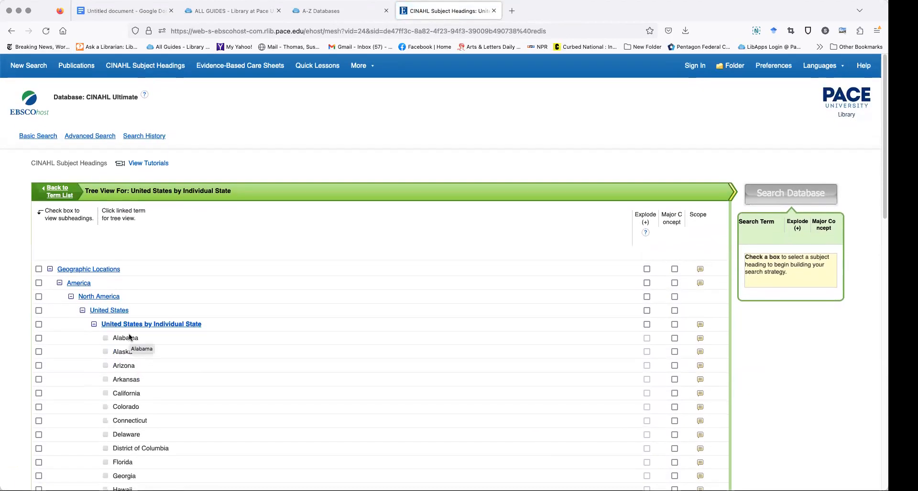
scroll(184, 346, "down", 10)
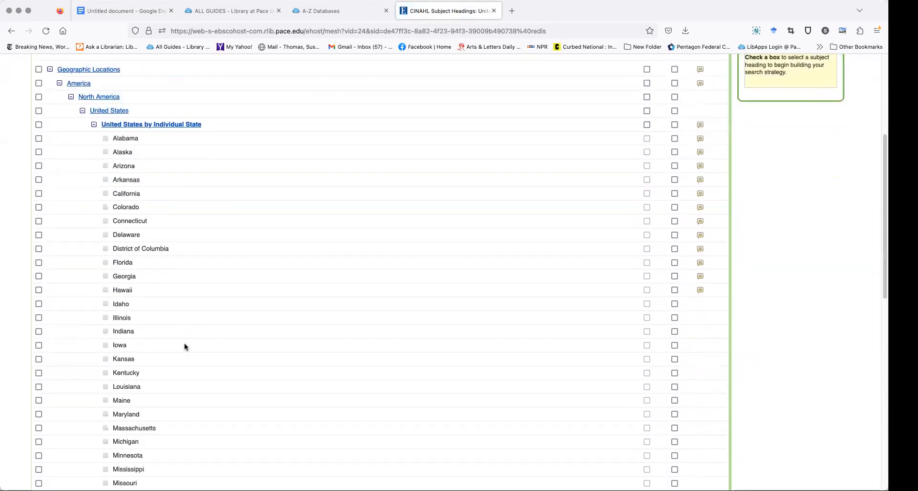
scroll(185, 346, "down", 7)
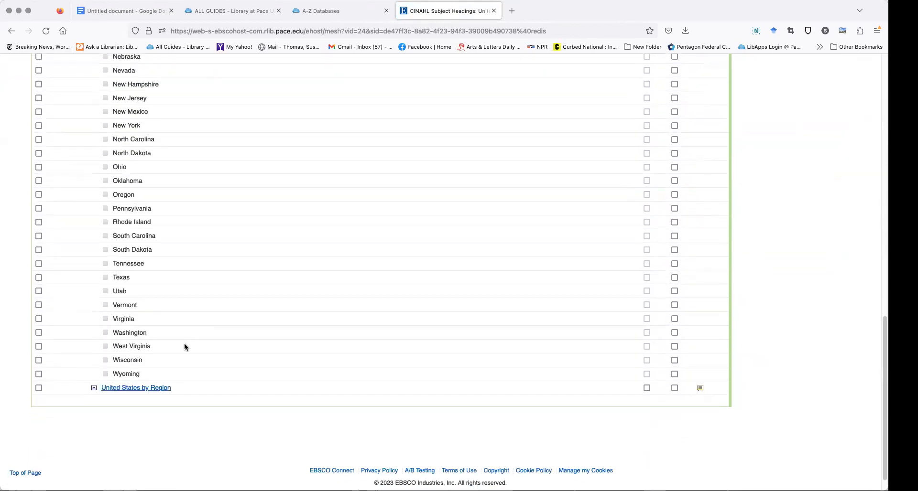
scroll(185, 346, "up", 16)
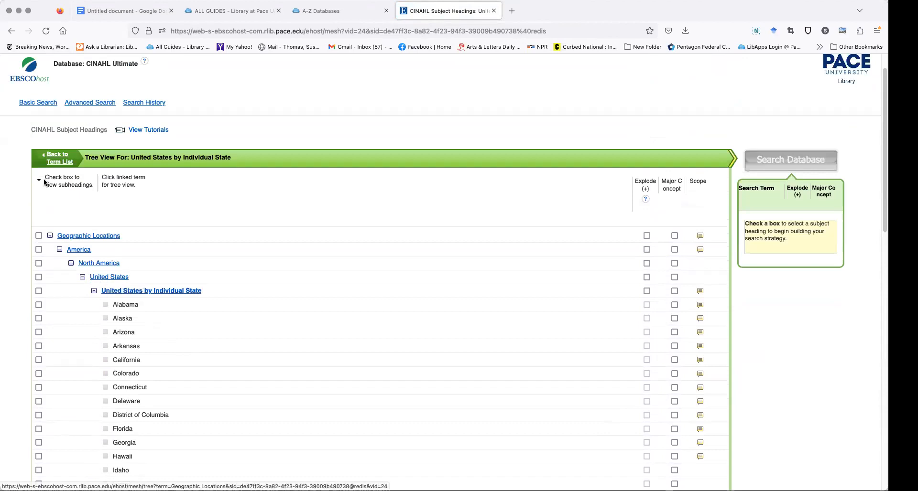
Return to the United States heading's tree view, explode that heading, and search the database with it.
left_click(112, 279)
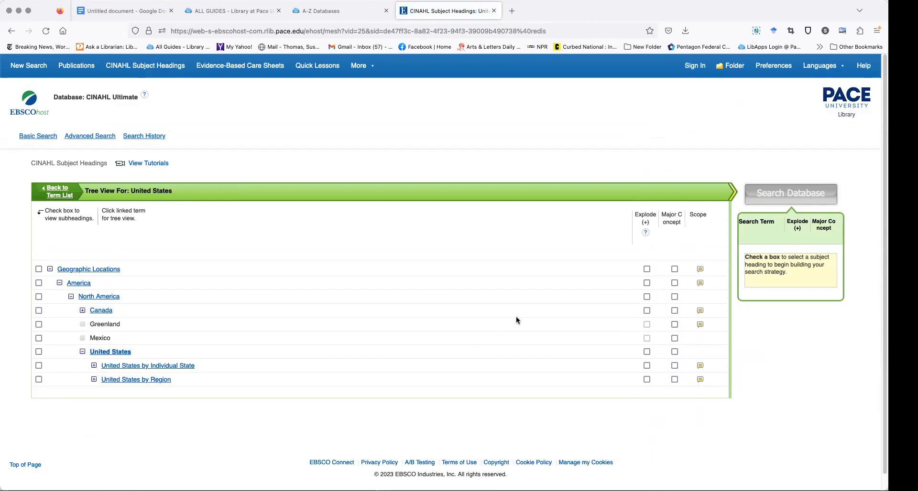
left_click(647, 352)
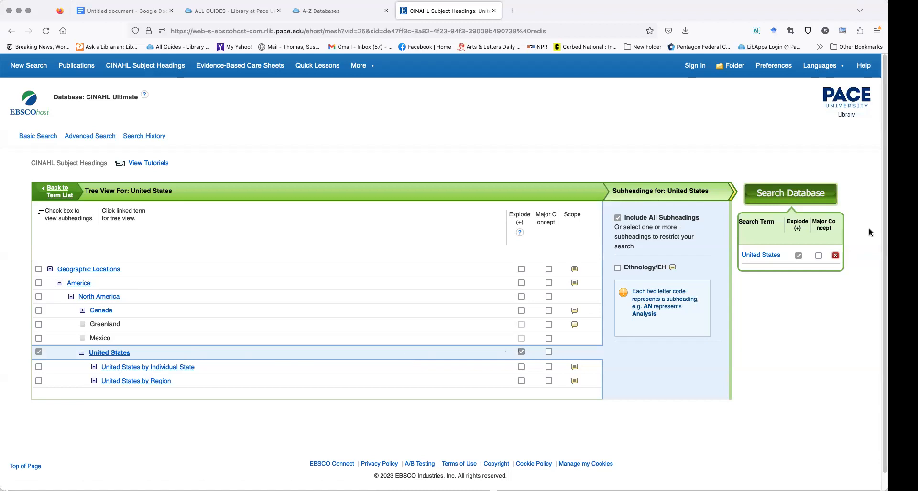
left_click(798, 194)
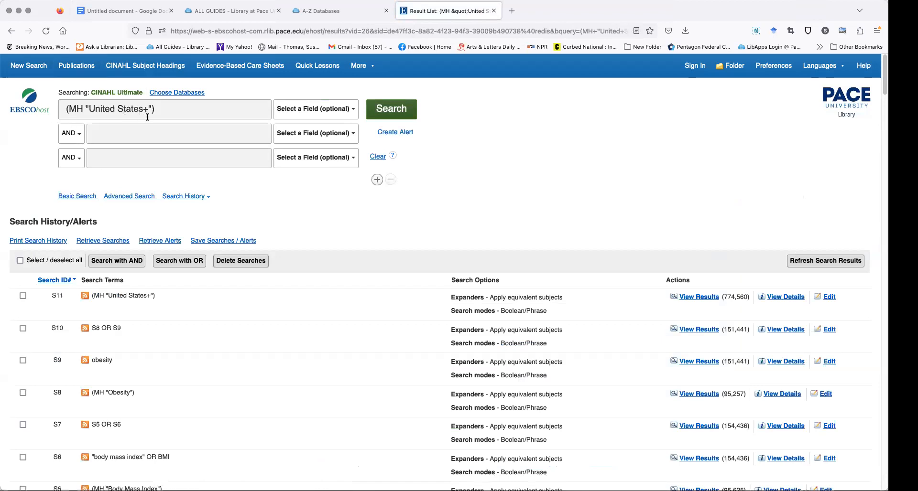
Clear the search fields and copy the whole OR-joined list of United States and state names from the Google Docs document.
left_click(377, 156)
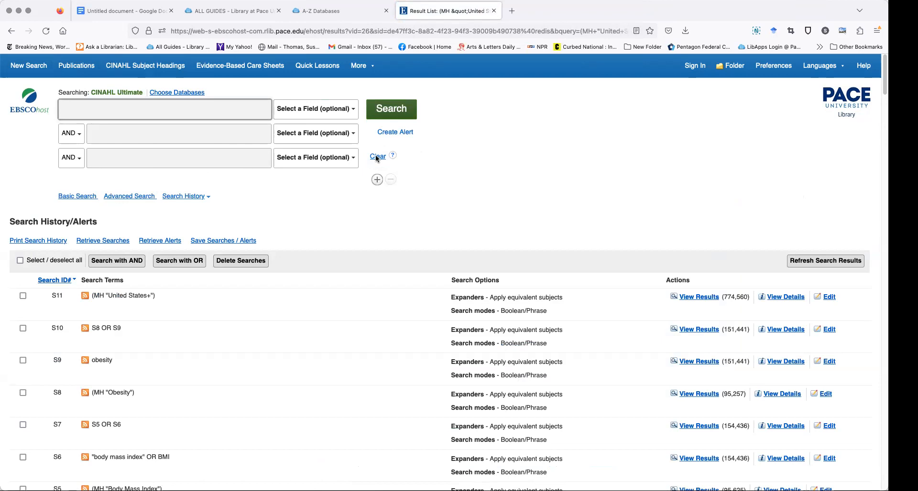
left_click(133, 15)
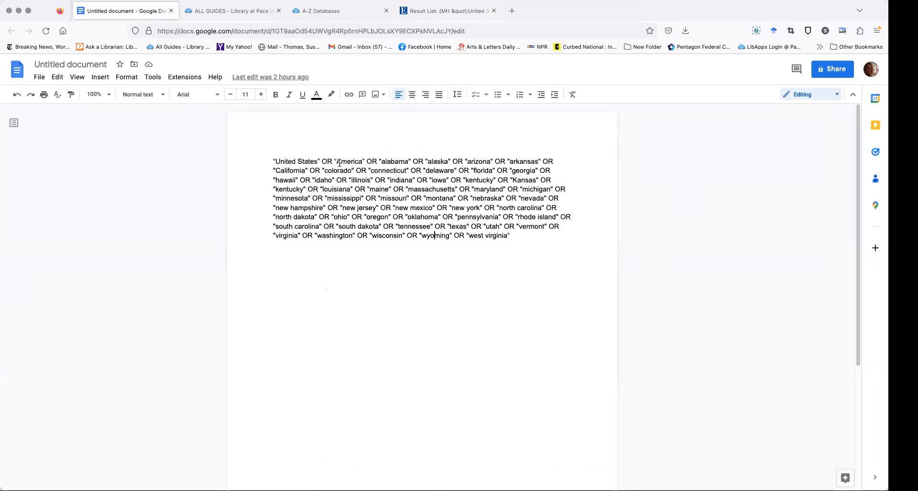
left_click_drag(498, 237, 271, 160)
right_click(327, 180)
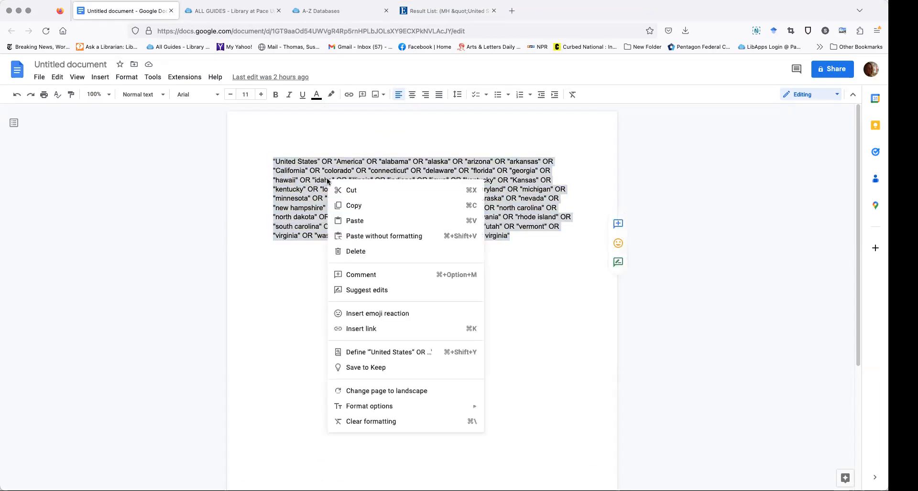
left_click(354, 204)
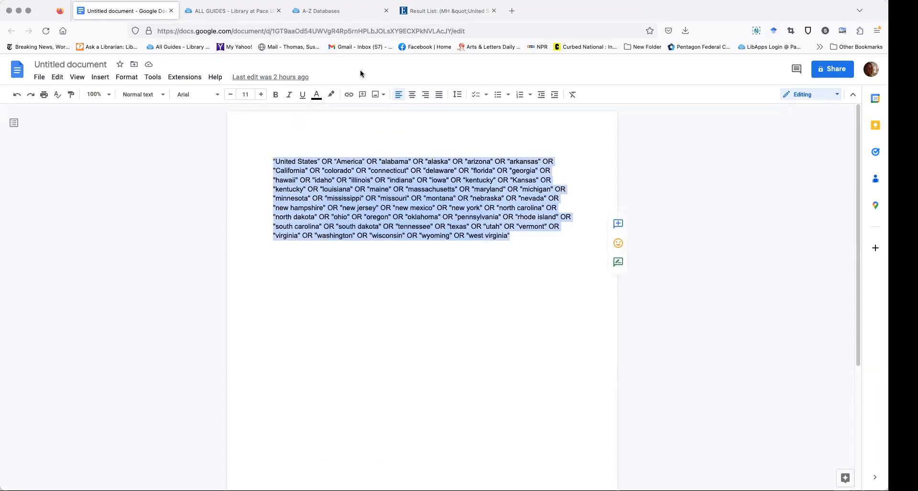
Switch back to CINAHL and run a keyword search with the copied list of United States and state names.
left_click(442, 11)
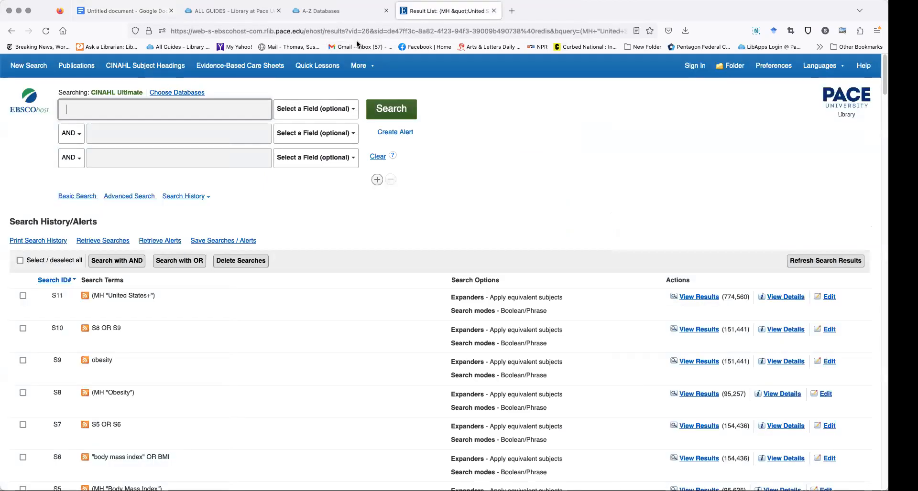
left_click(80, 107)
right_click(81, 110)
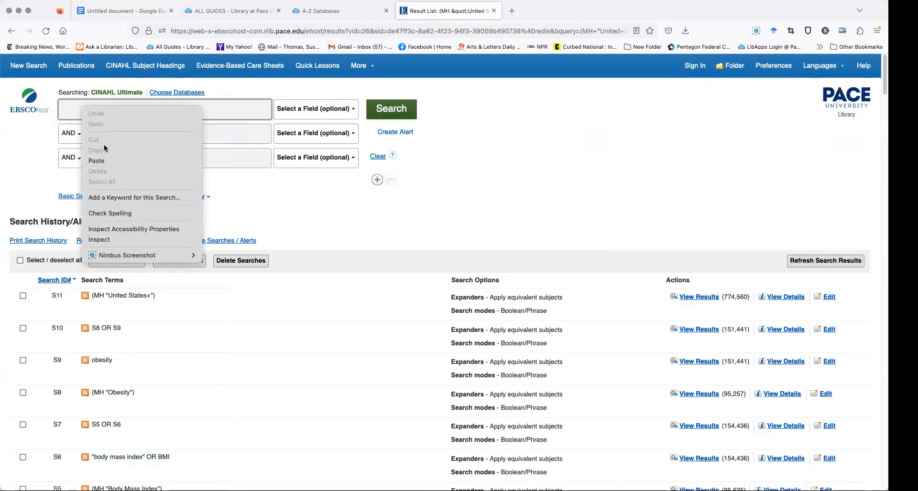
left_click(101, 158)
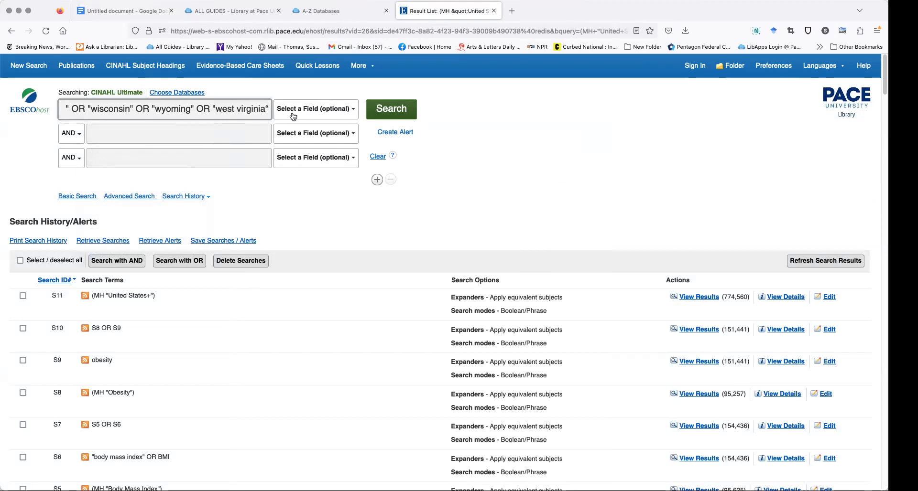
left_click(398, 112)
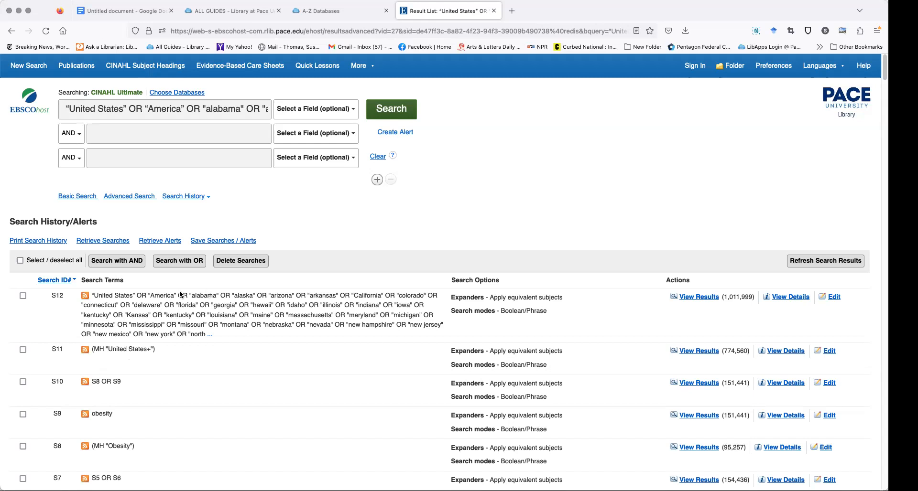
Clear the search fields and combine searches S11 and S12 from the search history with OR.
left_click(377, 157)
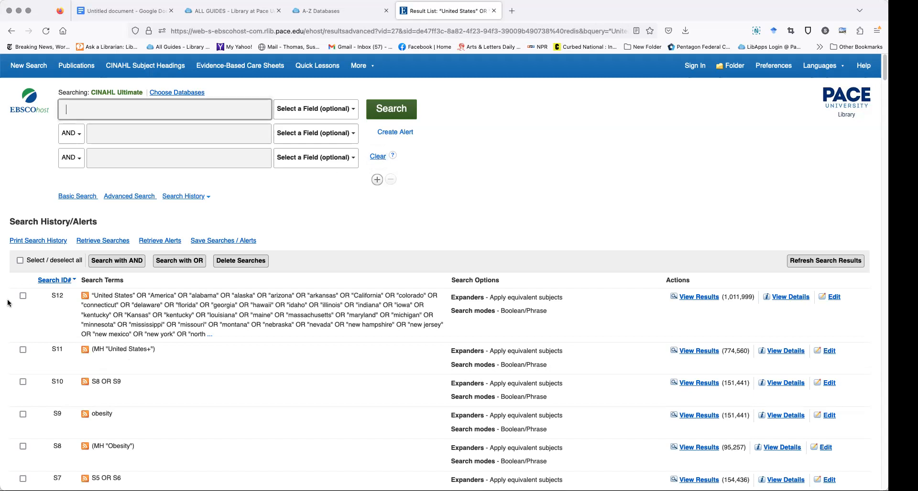
left_click(23, 350)
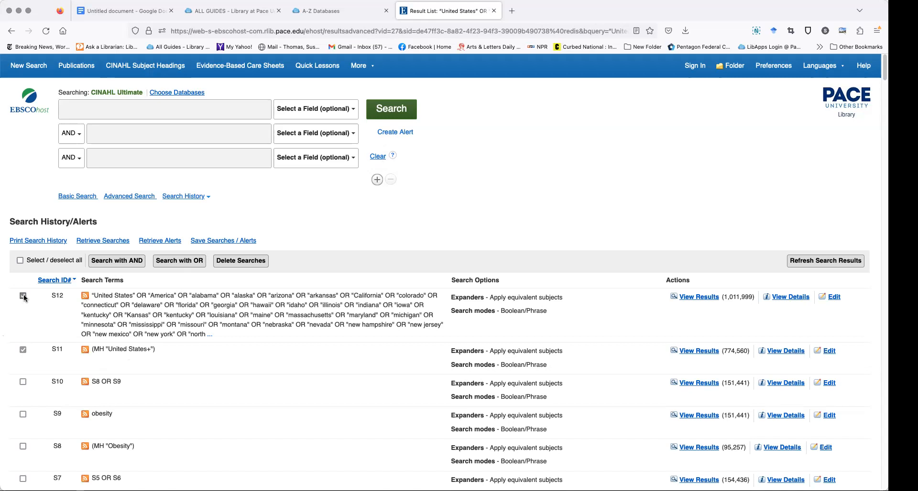
left_click(193, 261)
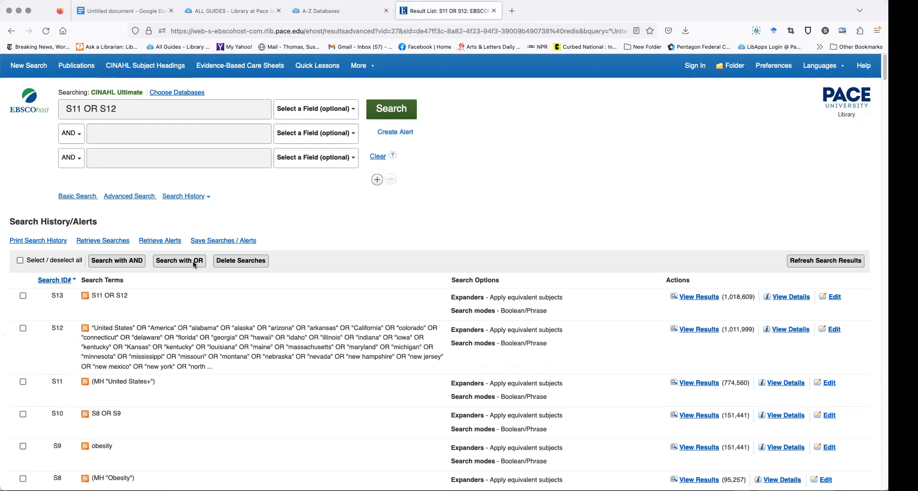
Clear the search fields and look up "expectant mothers" in CINAHL Subject Headings.
left_click(377, 156)
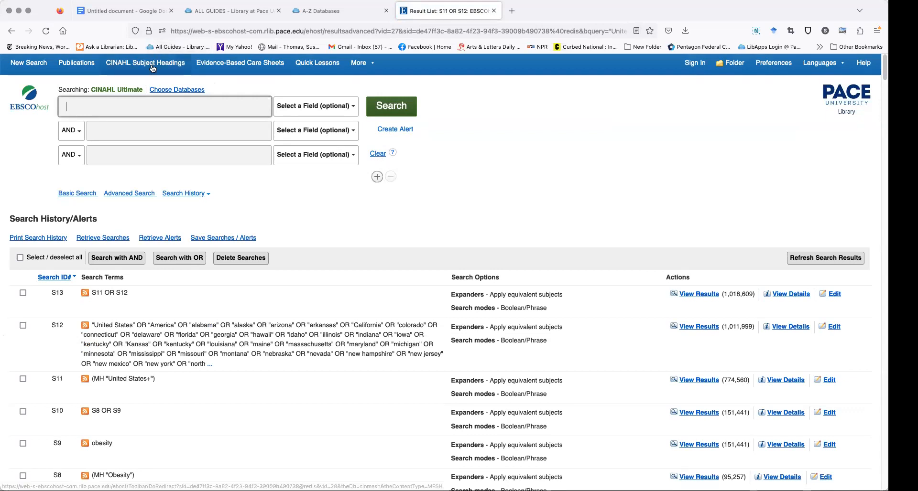
left_click(152, 66)
left_click(77, 192)
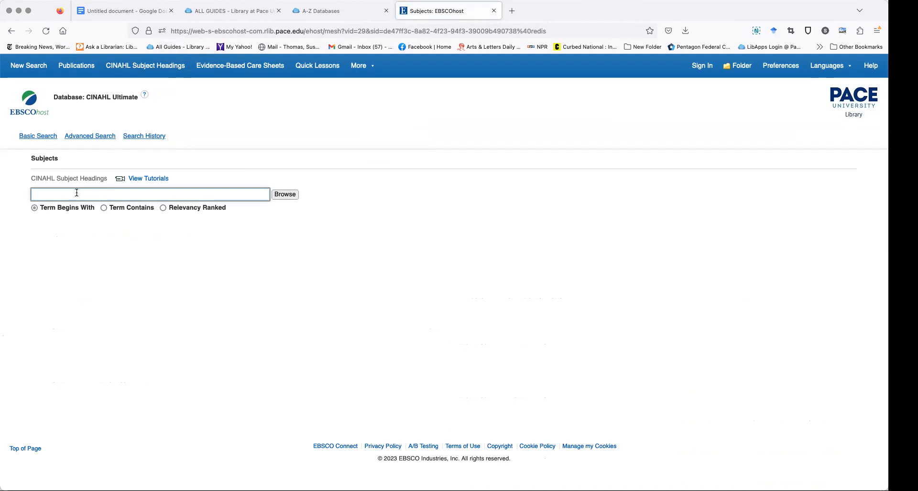
type("expectant mothers")
left_click(280, 194)
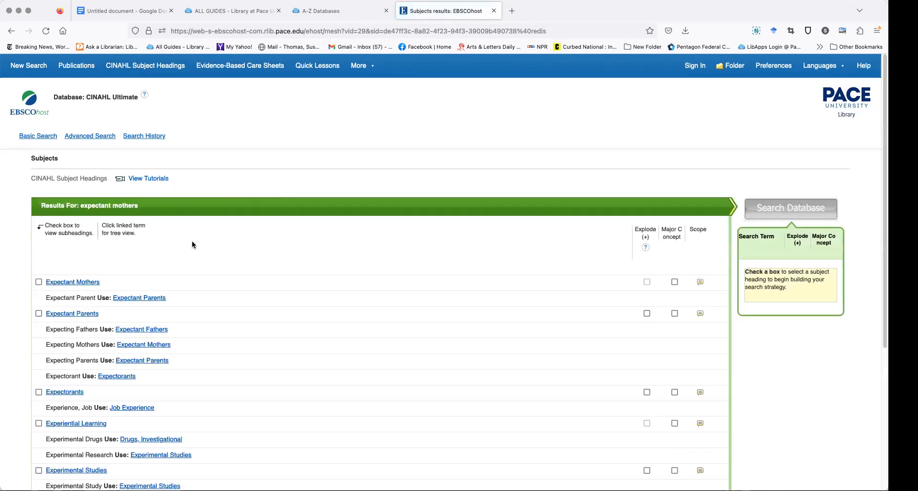
Select the Expectant Mothers heading with all subheadings included and search the database with it.
scroll(191, 241, "down", 3)
scroll(192, 245, "up", 1)
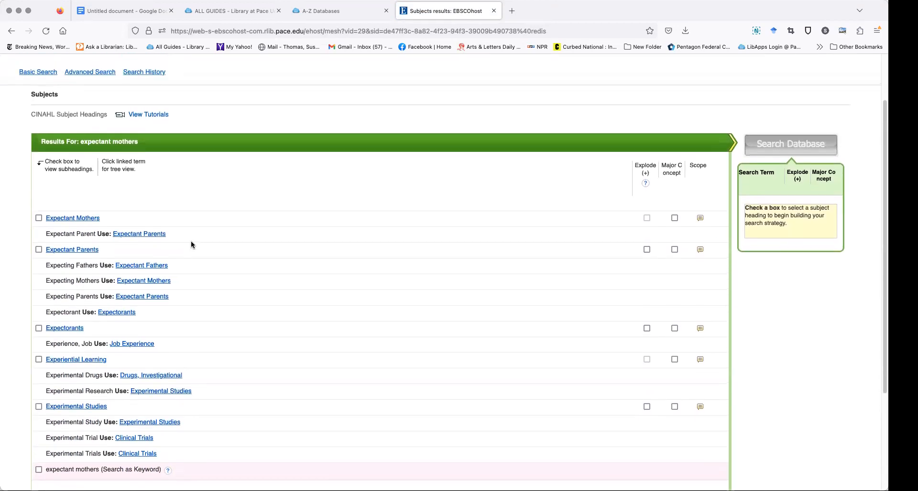
left_click(38, 219)
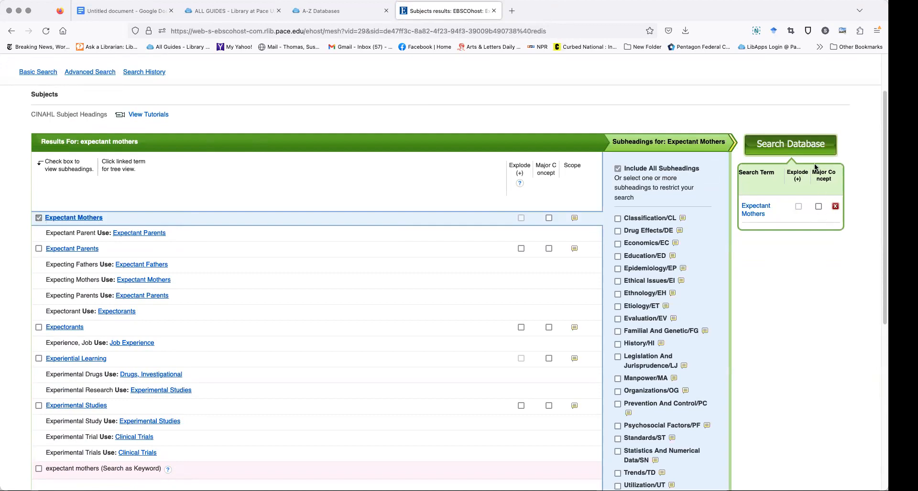
left_click(798, 145)
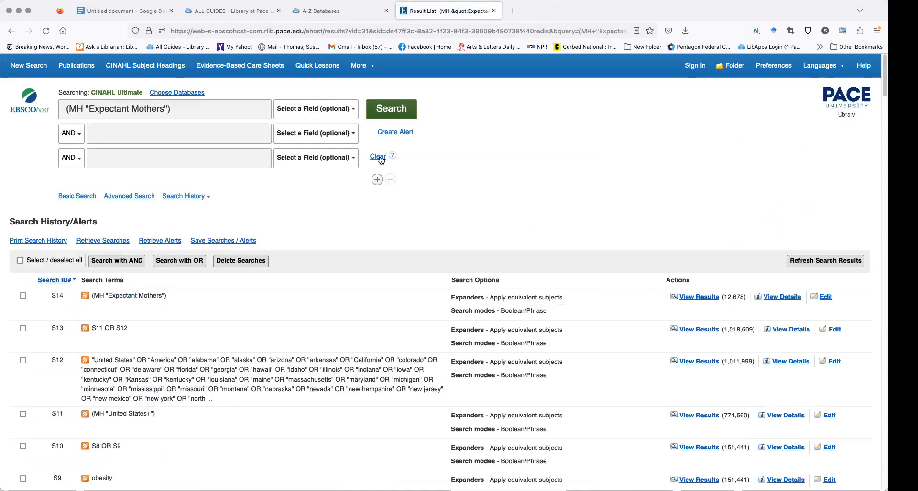
Clear the search fields and run a keyword search for pregnant OR "gestational weight gain" OR "expectant mothers".
left_click(378, 157)
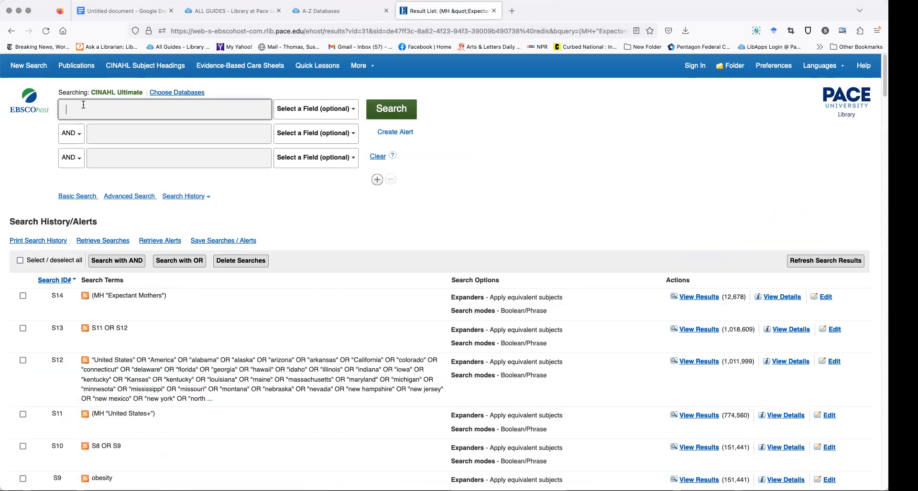
type("preg")
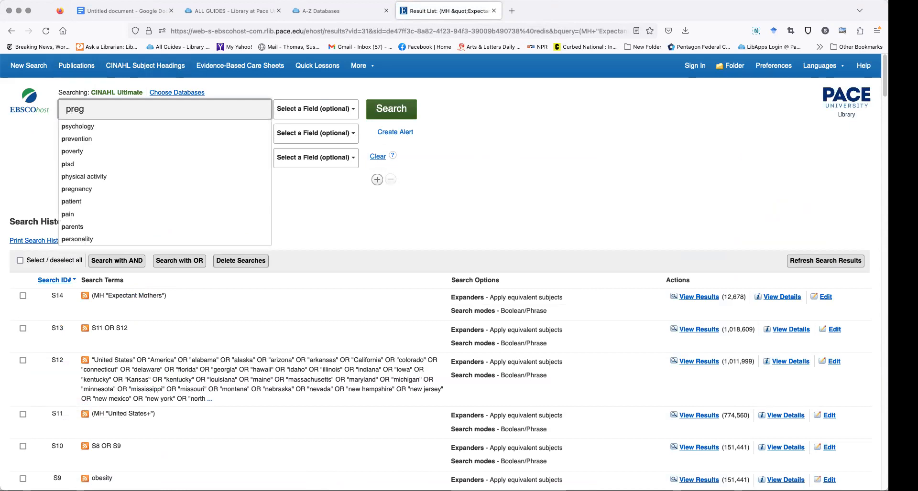
type("nant")
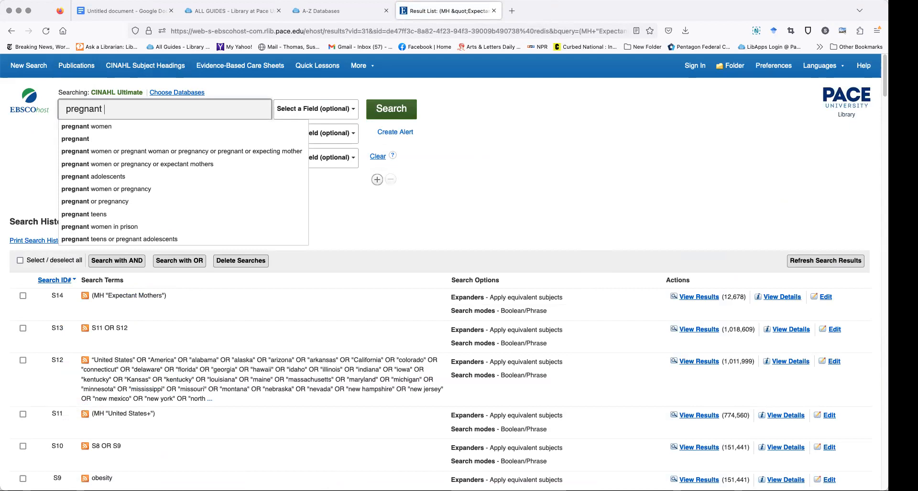
type("OR")
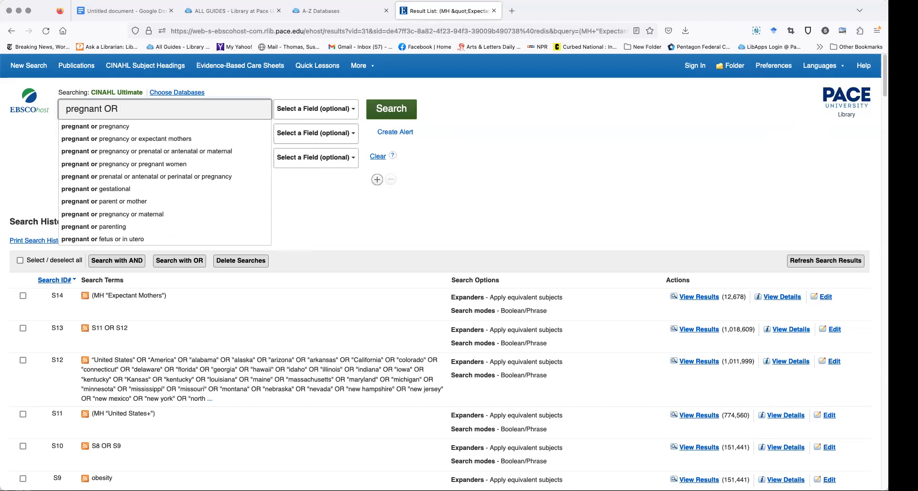
type("\"gesta")
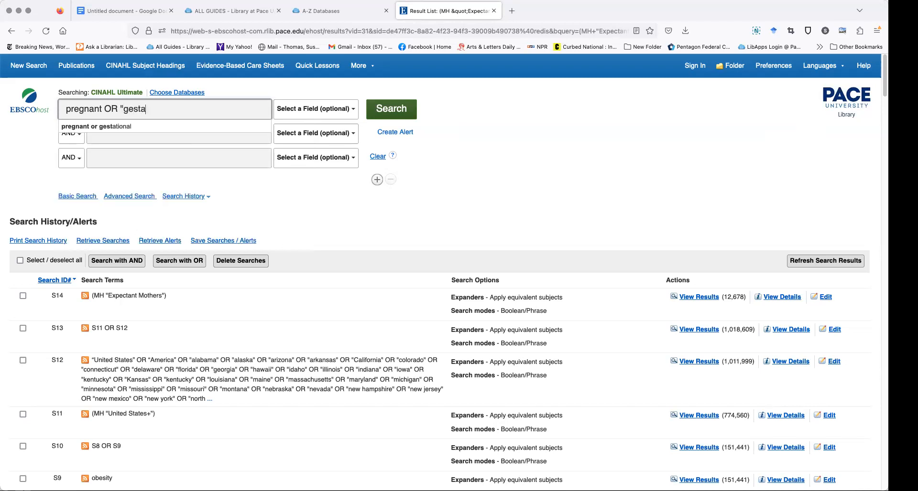
type("tional weight gain\"")
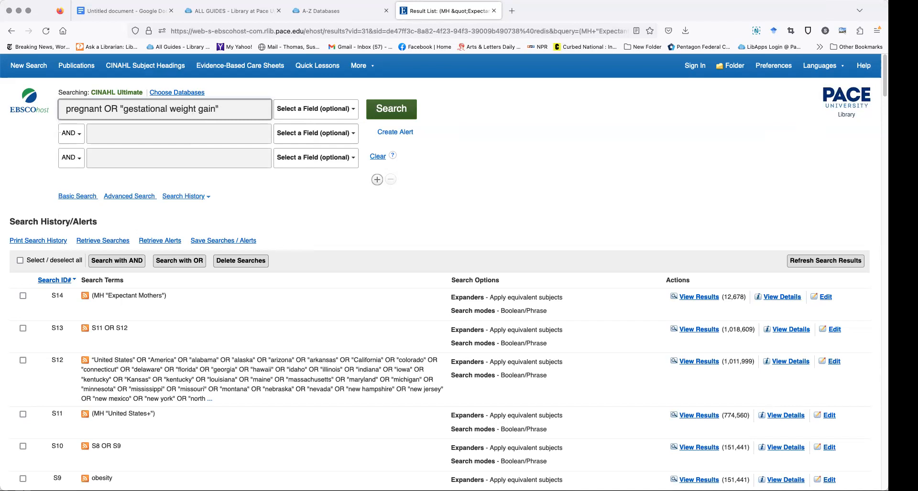
type(" OR \"")
type("key")
key("BackSpace")
key("BackSpace")
key("BackSpace")
type("expectant mothers\"")
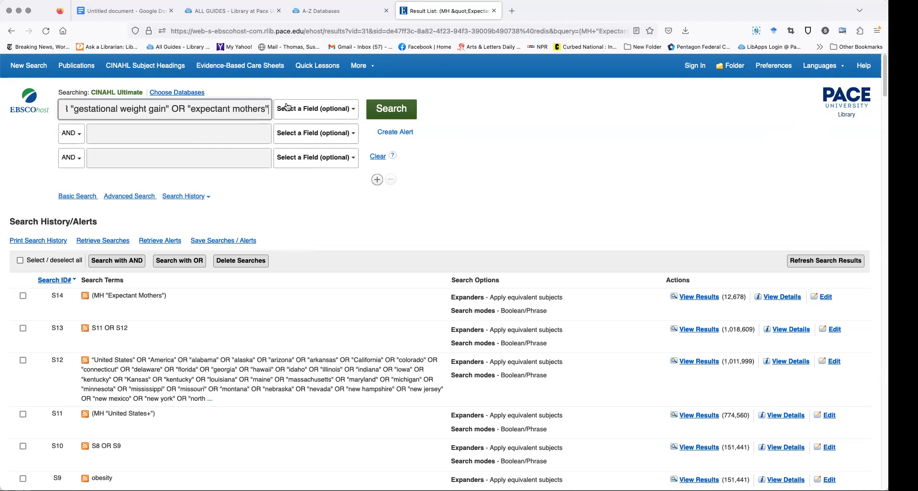
left_click(388, 111)
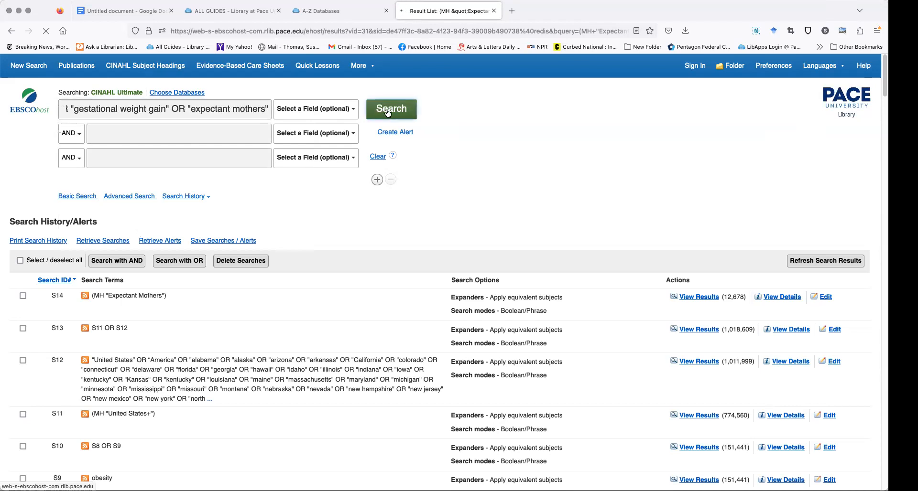
Clear the search fields and combine searches S14 and S15 from the search history with OR.
left_click(378, 157)
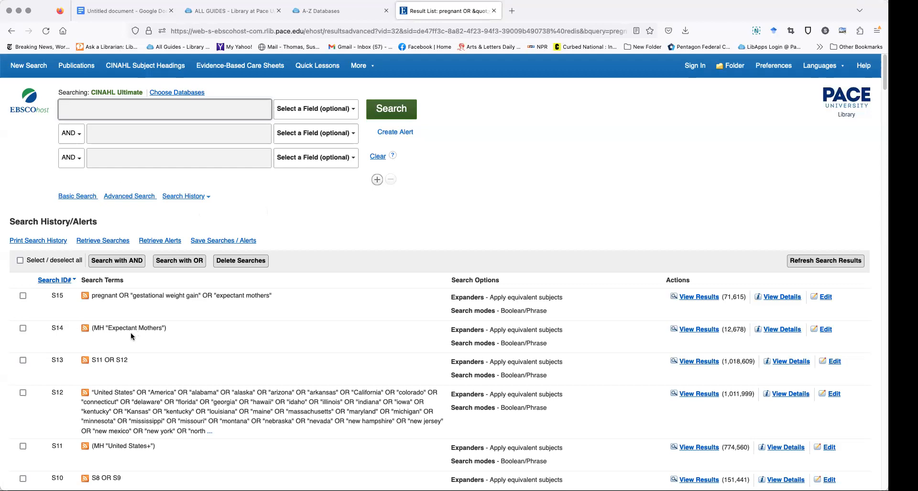
left_click(22, 328)
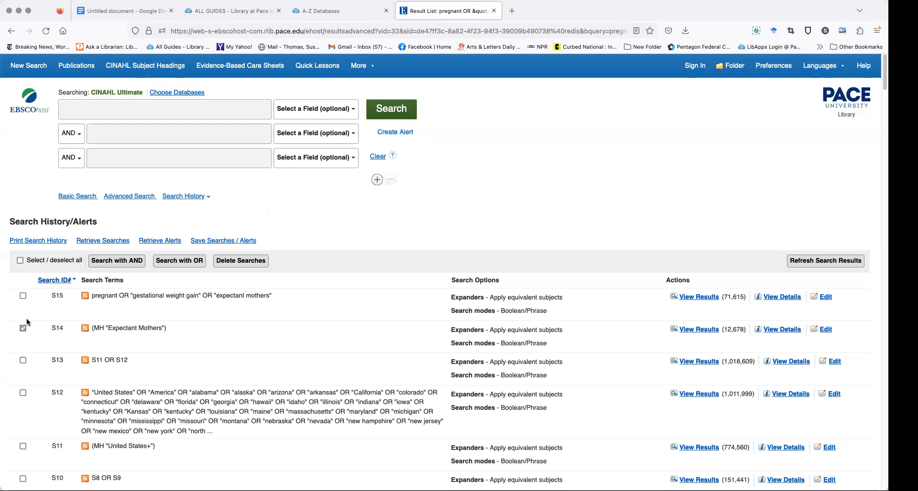
left_click(23, 295)
left_click(187, 261)
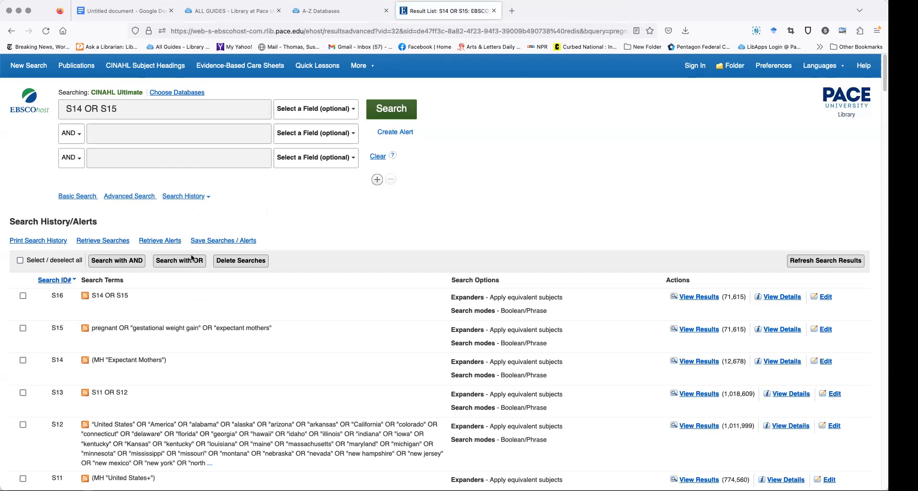
Clear the search fields and combine searches S4, S7, S10 and S13 from the search history with AND.
left_click(378, 157)
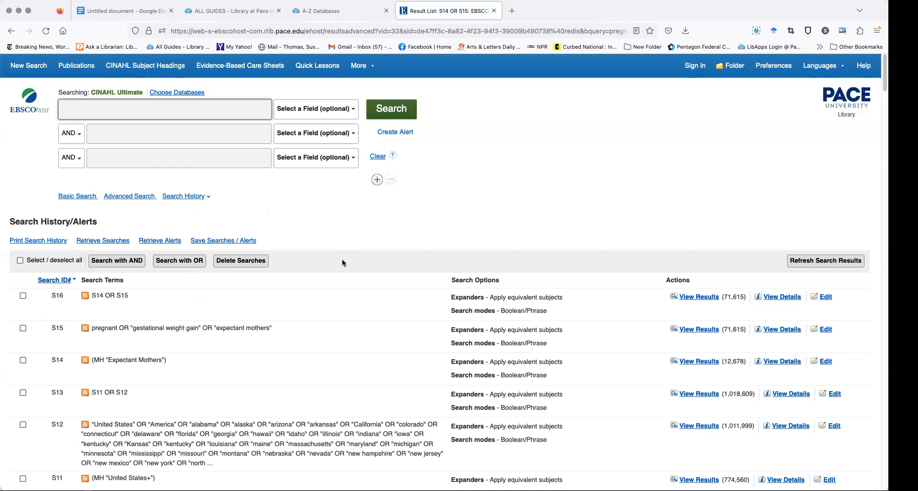
scroll(342, 261, "down", 5)
scroll(196, 283, "down", 4)
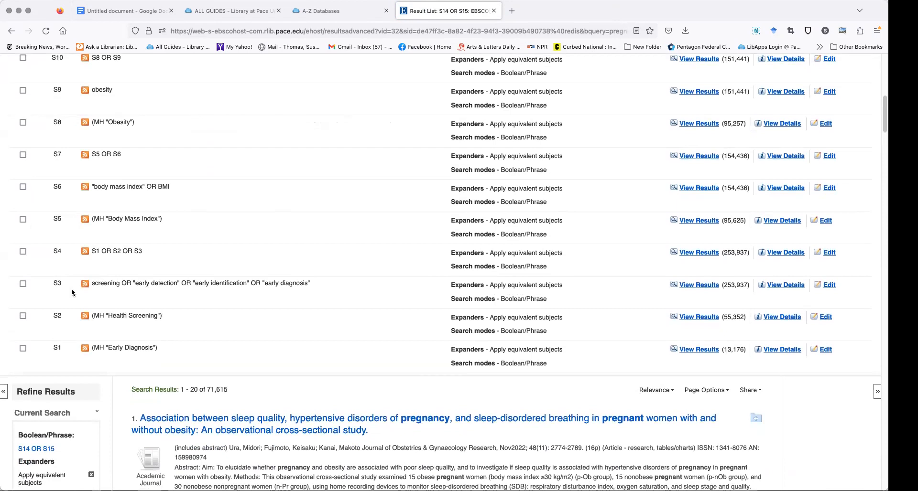
left_click(22, 252)
scroll(184, 257, "up", 3)
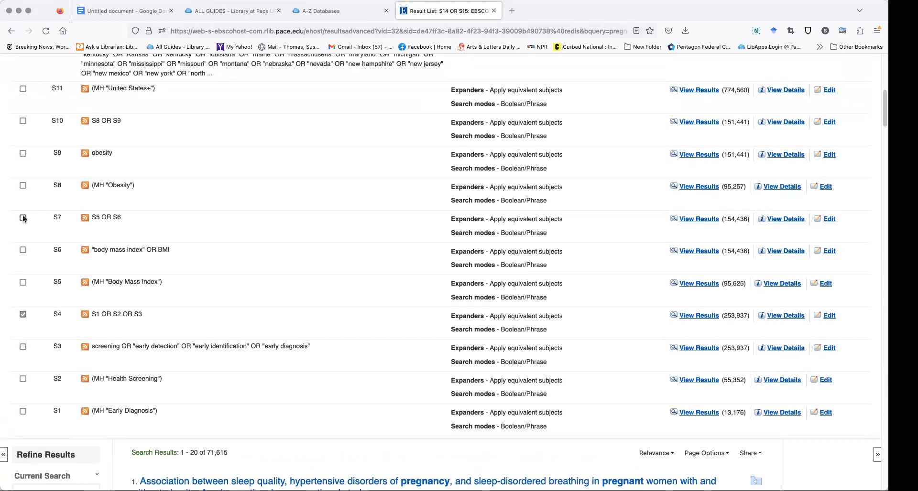
left_click(23, 218)
scroll(188, 235, "up", 2)
left_click(23, 172)
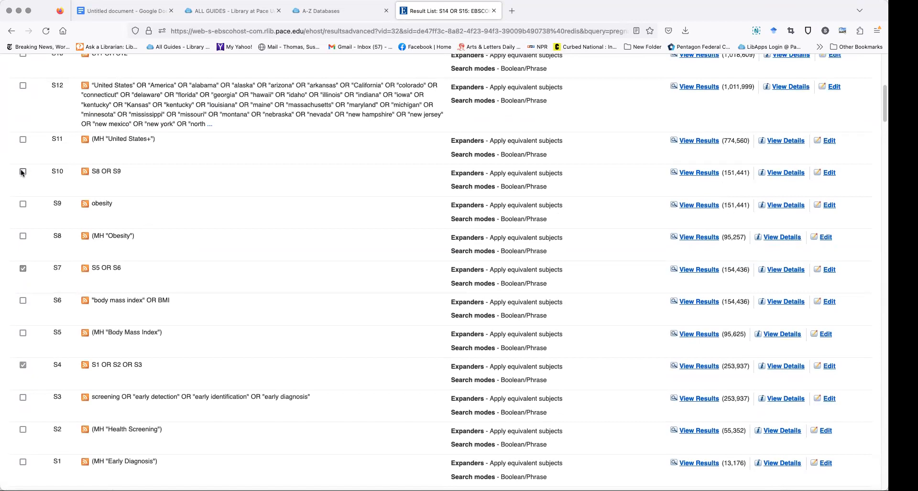
scroll(173, 202, "up", 4)
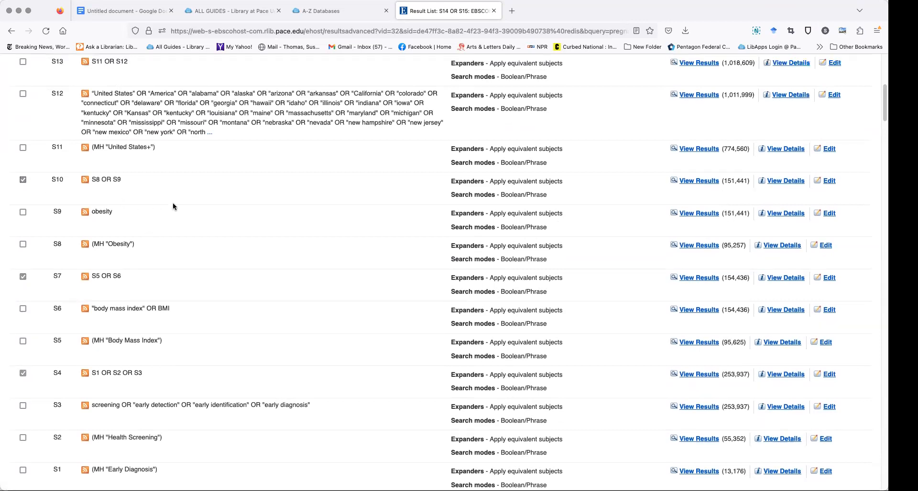
left_click(22, 162)
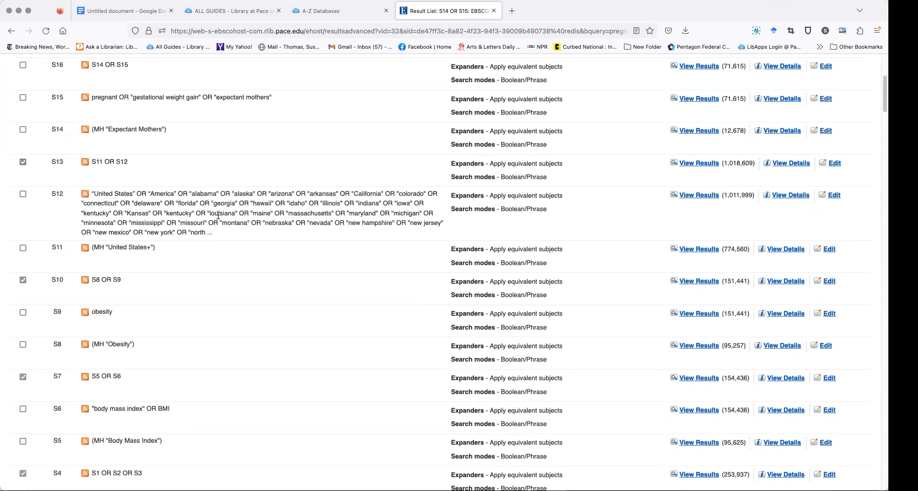
scroll(217, 217, "up", 5)
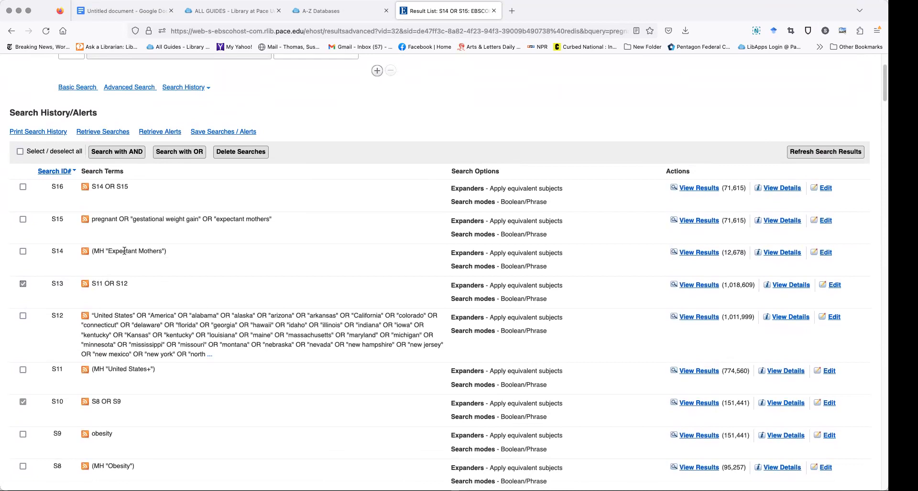
left_click(125, 152)
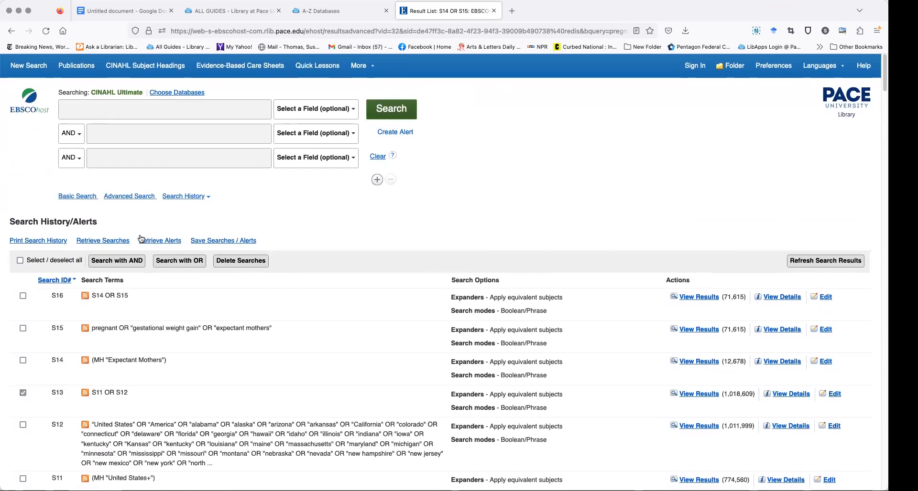
left_click(124, 262)
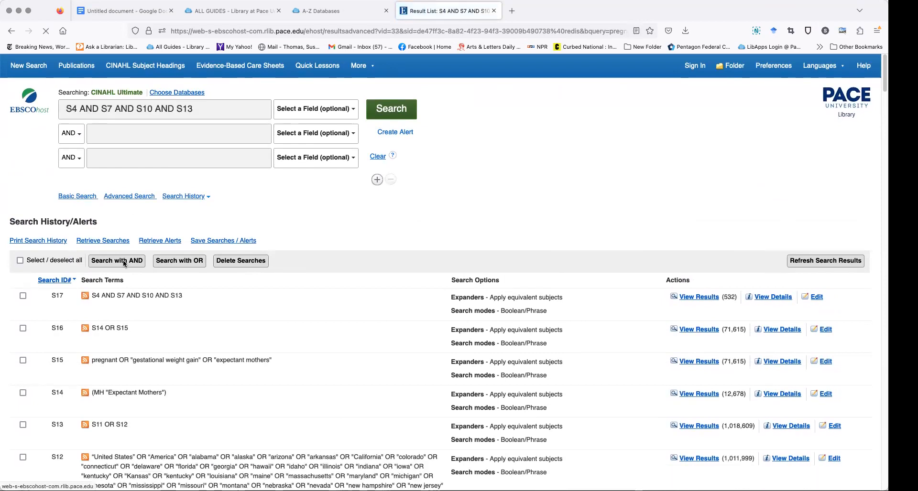
Clear the search fields, try running a search with only S17 selected, and reopen the search history.
left_click(377, 156)
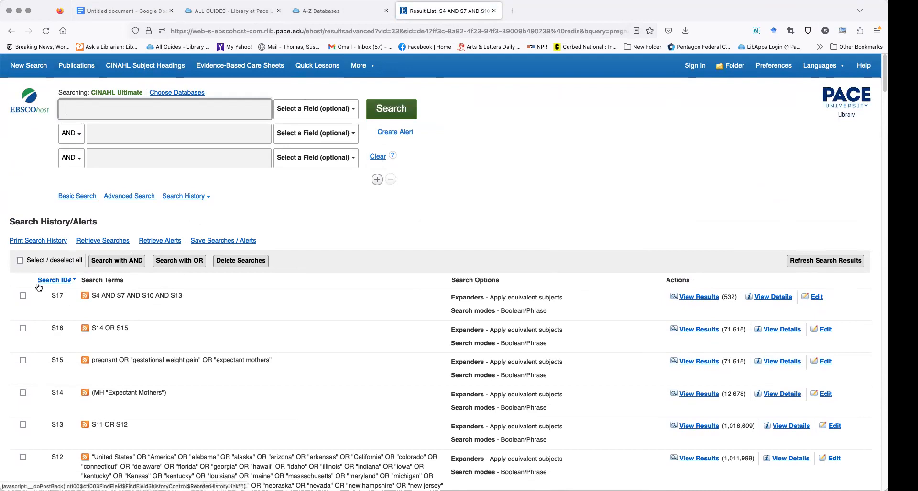
left_click(23, 296)
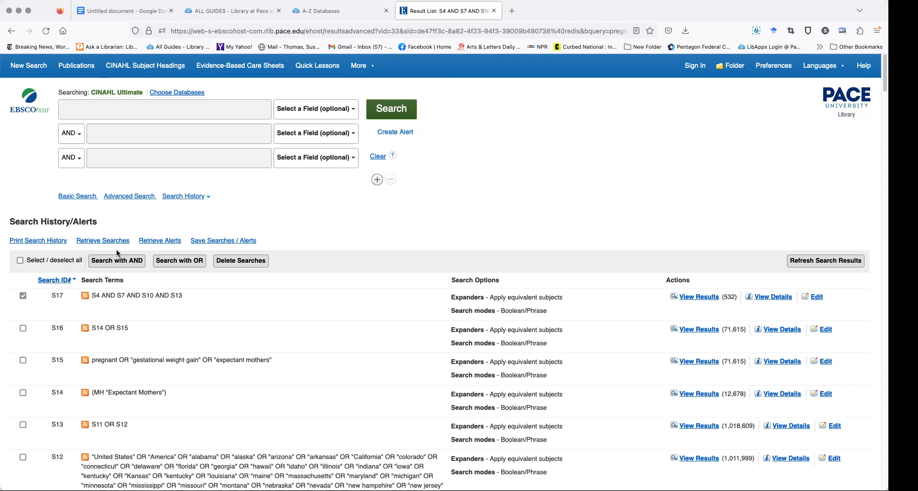
left_click(387, 114)
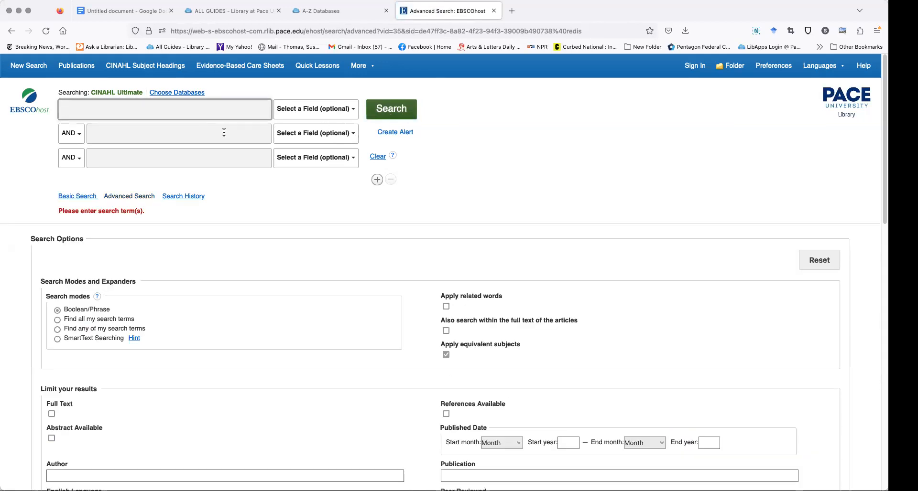
left_click(180, 197)
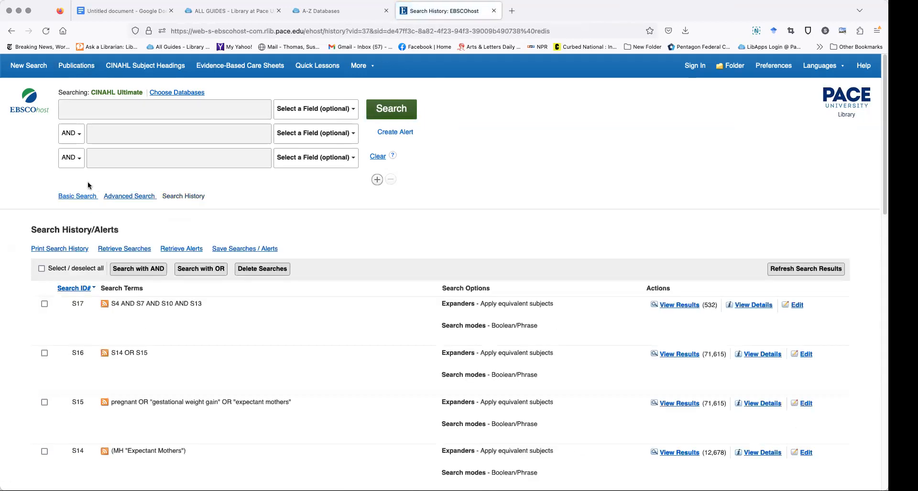
Set up a search for S17 that excludes S16 with the NOT operator.
scroll(116, 277, "down", 2)
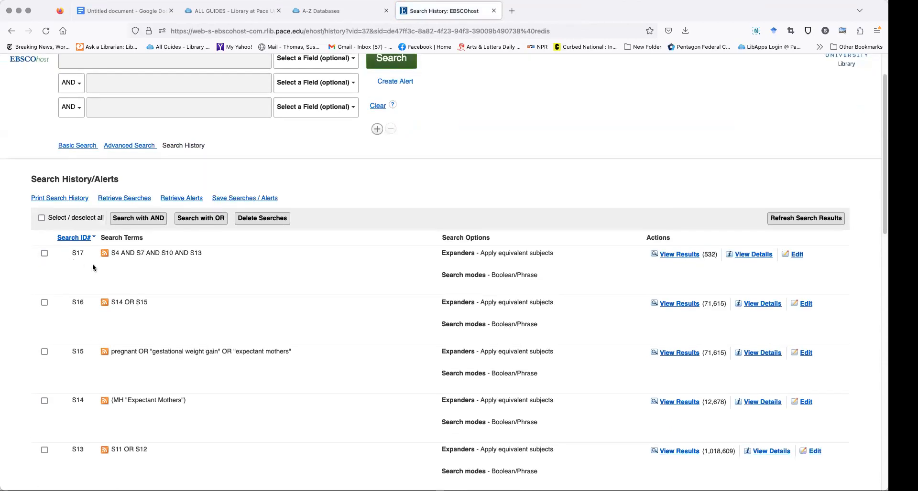
scroll(96, 96, "up", 2)
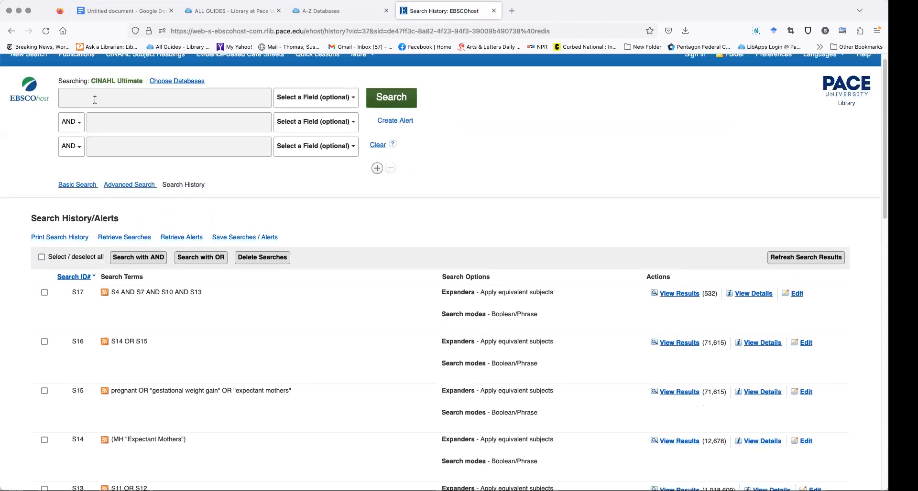
left_click(82, 112)
type("S17")
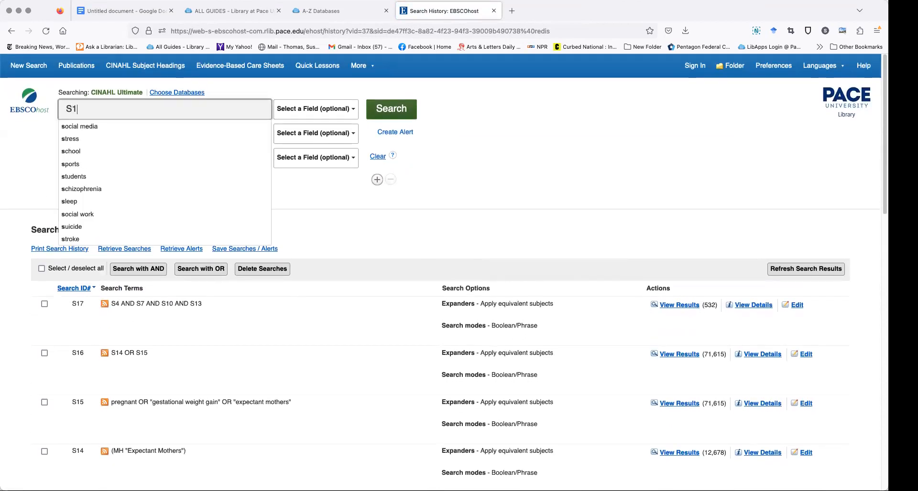
left_click(40, 130)
left_click(70, 138)
left_click(71, 178)
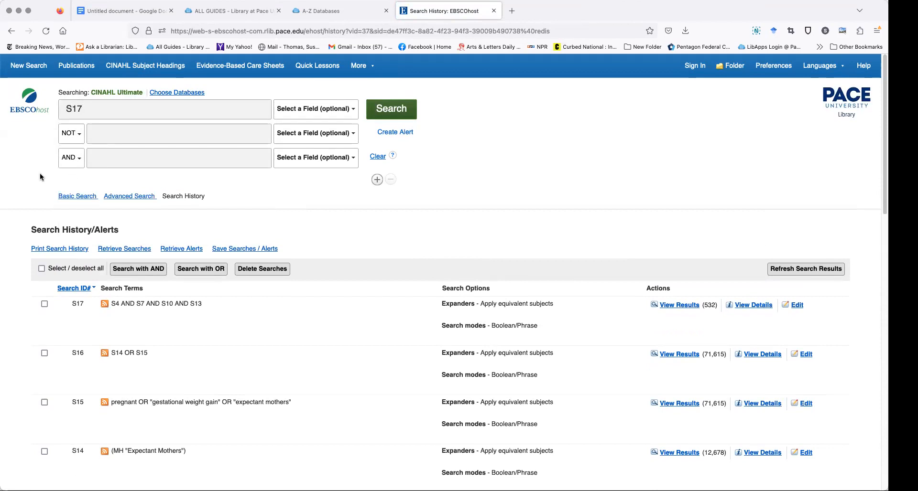
left_click(114, 130)
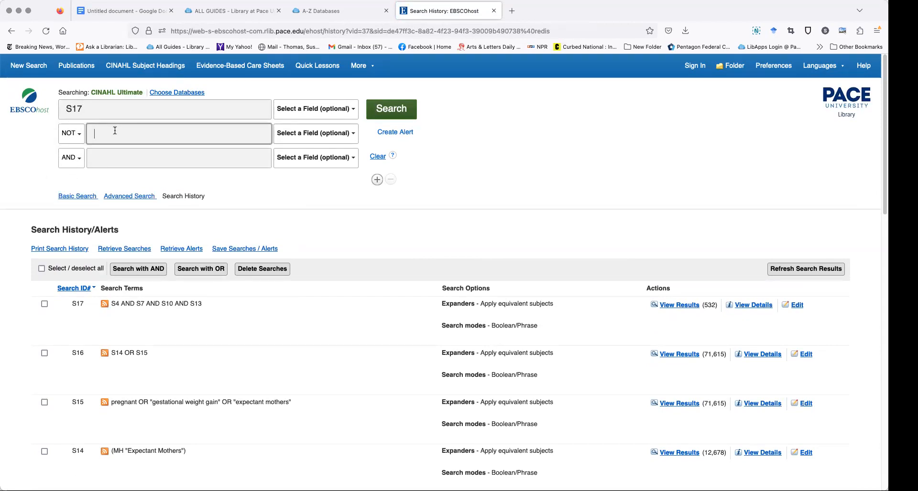
type("S16")
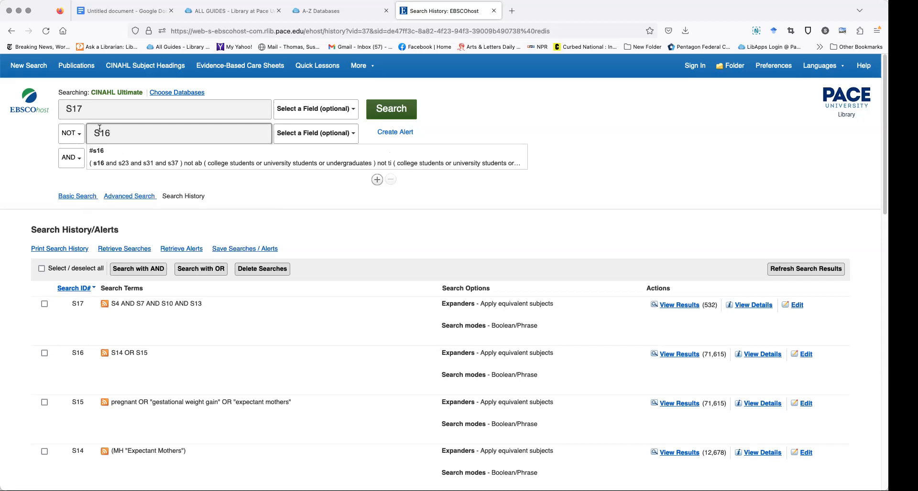
left_click(35, 137)
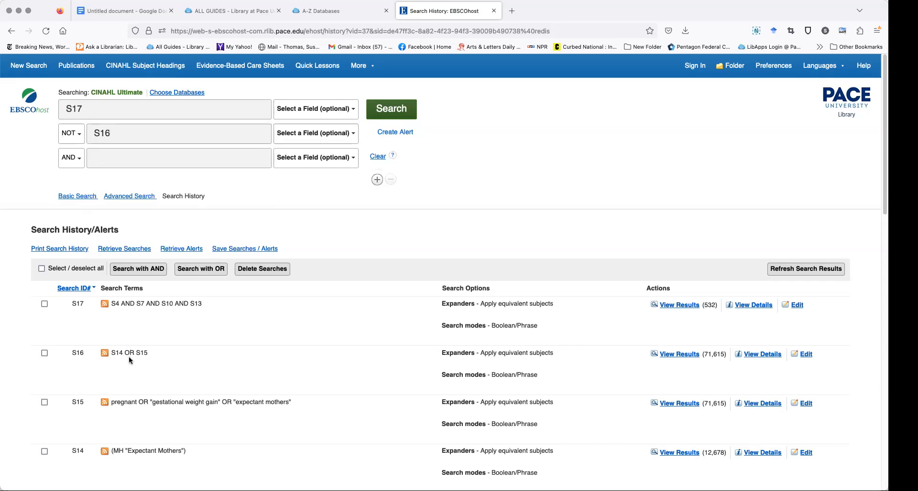
Check the search history entries behind S17 and S16 and run the S17 NOT S16 search.
scroll(159, 358, "down", 1)
scroll(159, 359, "down", 1)
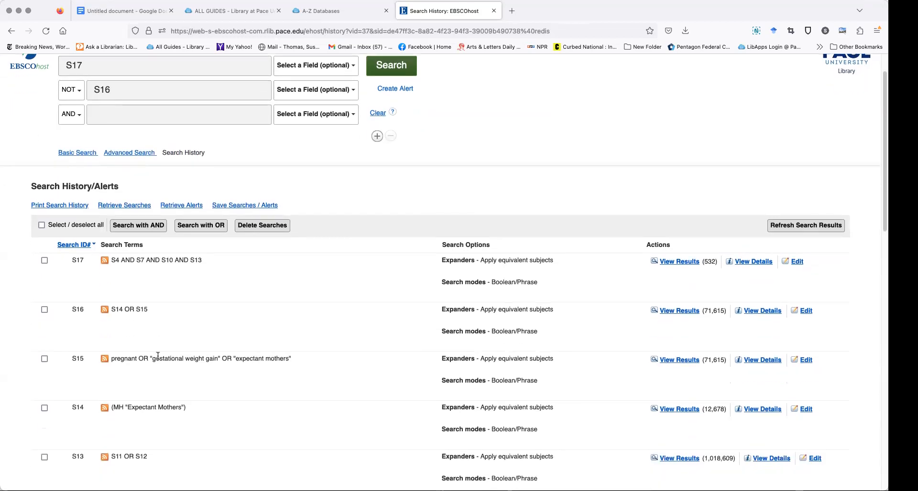
scroll(158, 357, "down", 1)
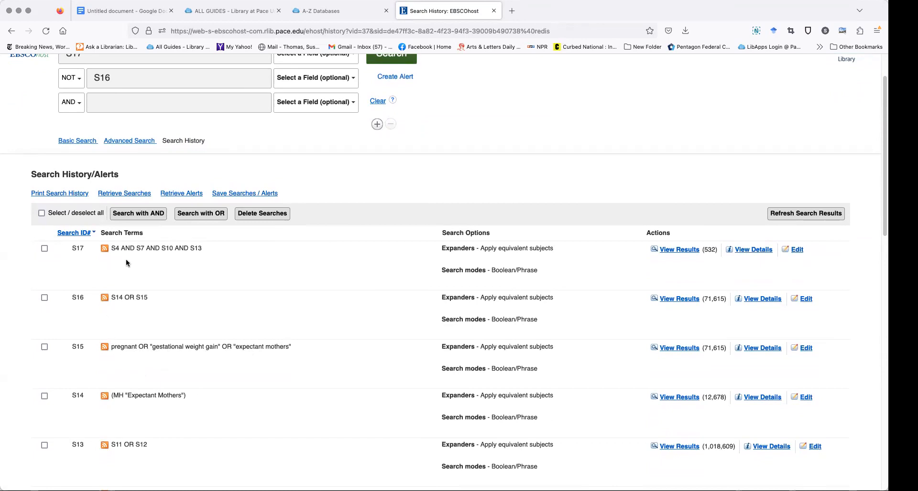
scroll(136, 160, "up", 2)
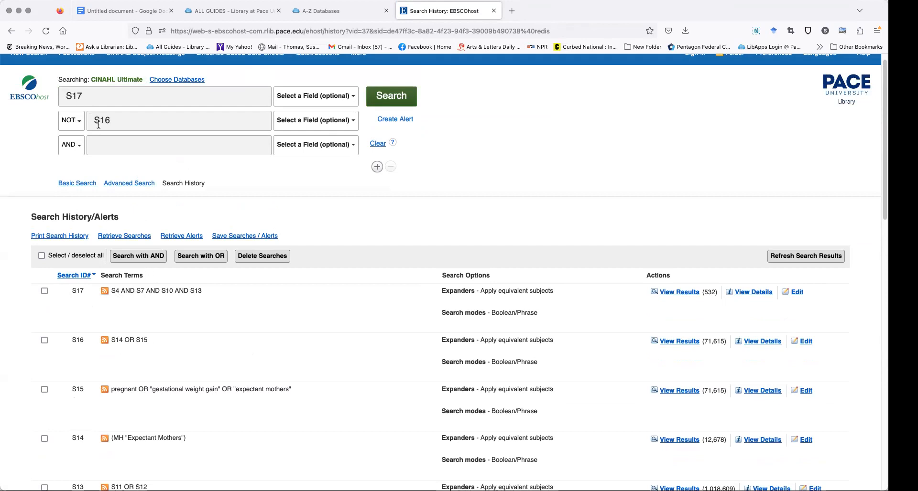
scroll(136, 135, "up", 1)
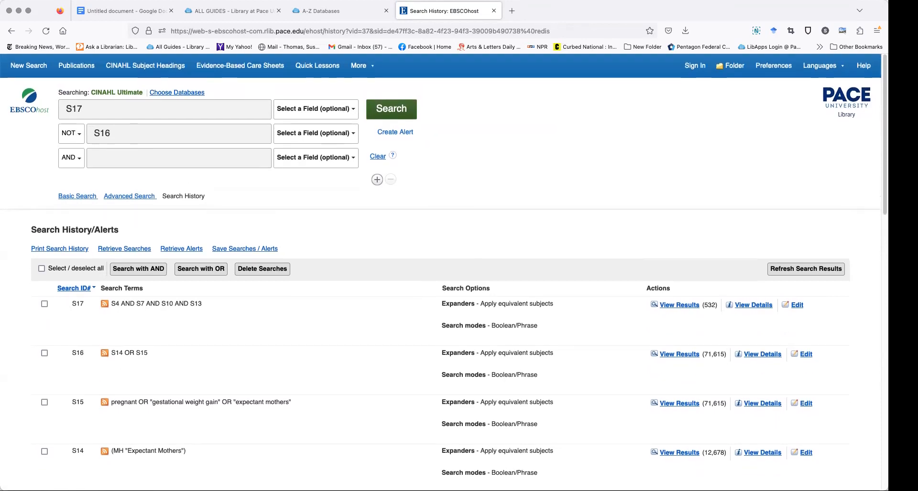
left_click(392, 112)
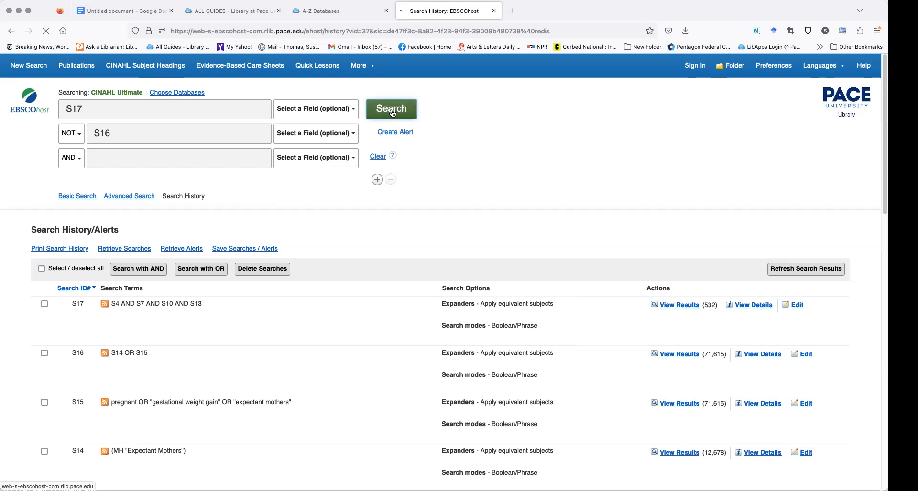